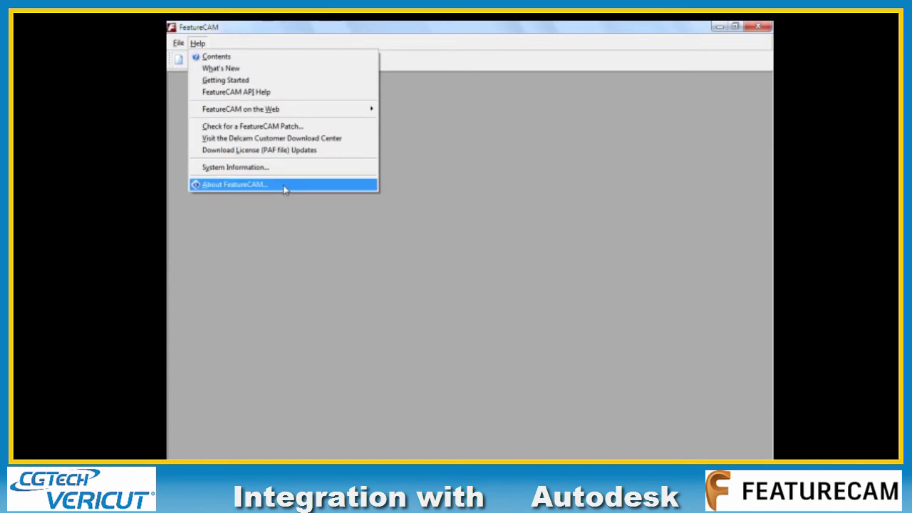
# Step: Review FeatureCAM's version and licence details in the About dialog, then close it
pyautogui.click(285, 187)
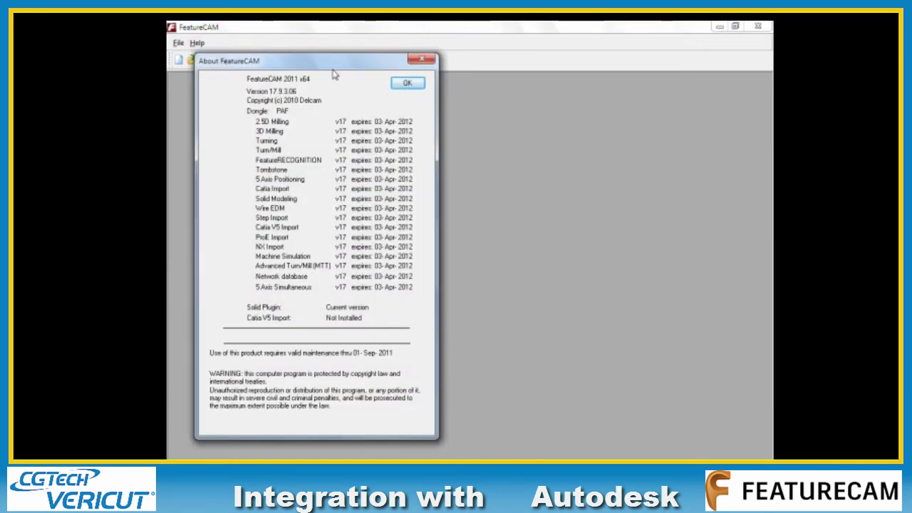
pyautogui.moveTo(335, 67); pyautogui.dragTo(435, 75)
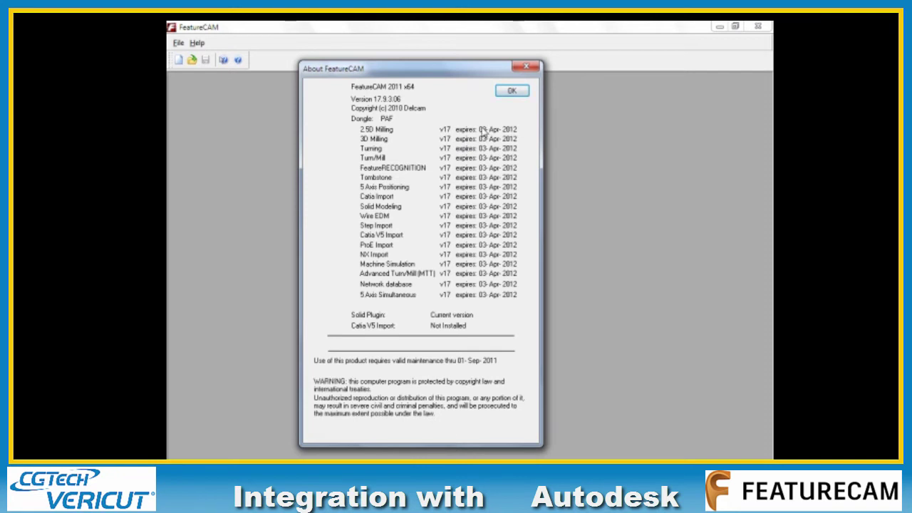
pyautogui.click(512, 93)
# Step: Open the recent part FeatureCAM_To_VERICUT_Lee.fm and view it in isometric 3-D
pyautogui.click(179, 43)
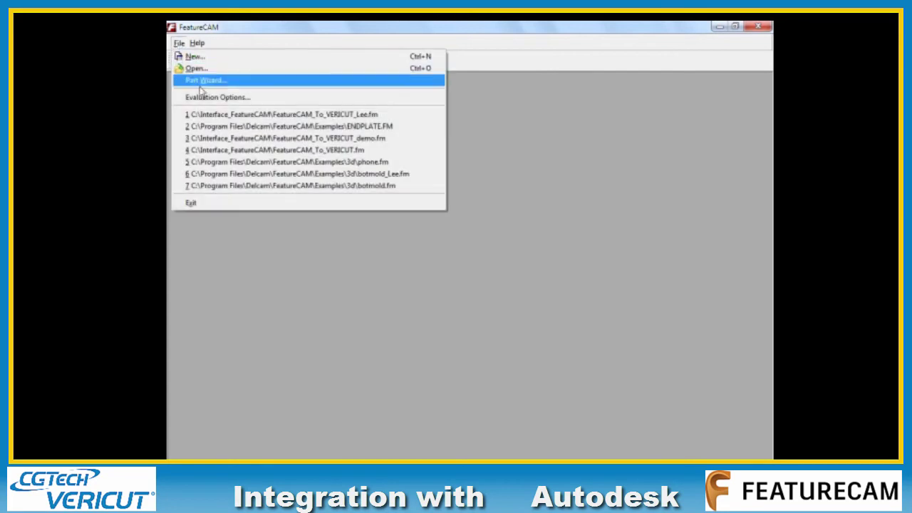
pyautogui.click(208, 115)
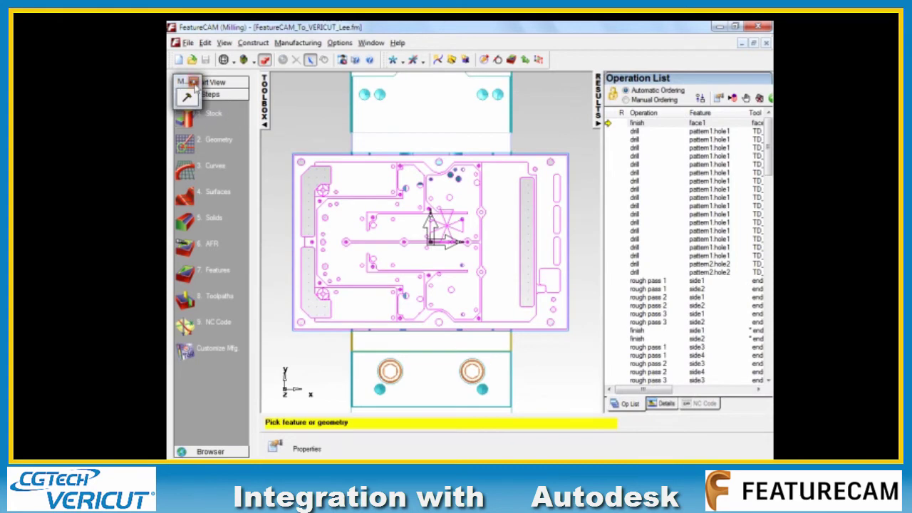
pyautogui.hotkey('ctrl', 'i')
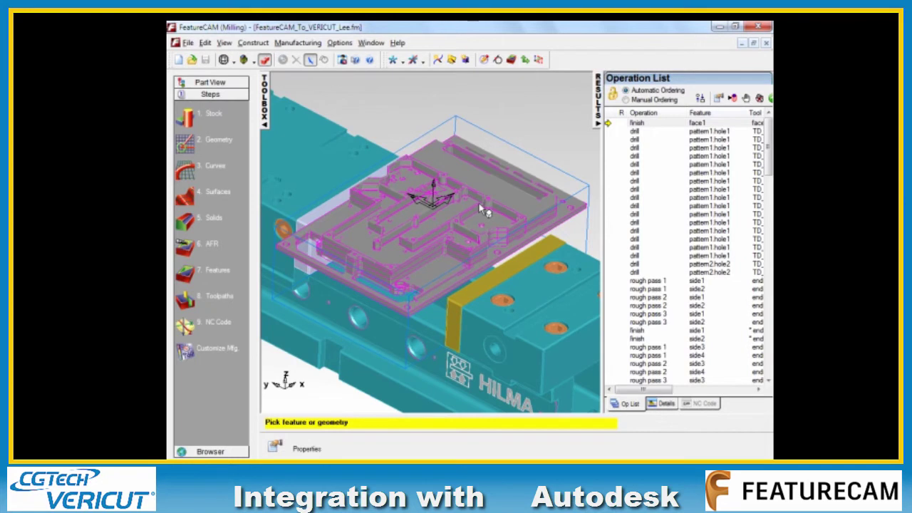
pyautogui.scroll(-3, 482, 210)
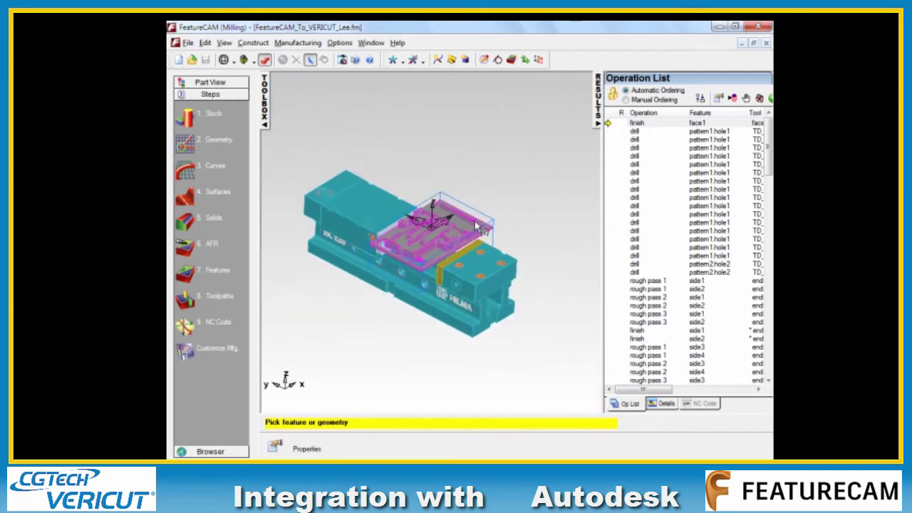
pyautogui.scroll(2, 476, 225)
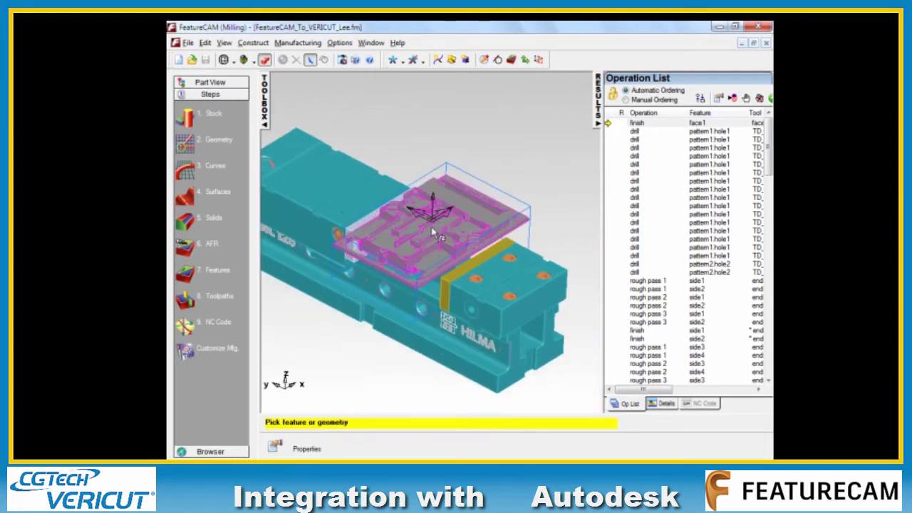
# Step: Inspect the pattern1 drill, rough pass 2 side2 and finish side2 operations
pyautogui.click(641, 132)
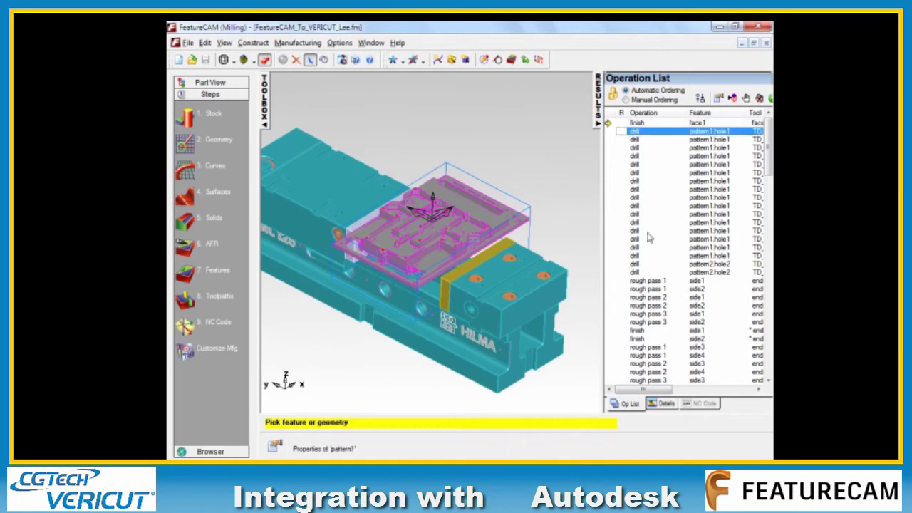
pyautogui.click(648, 248)
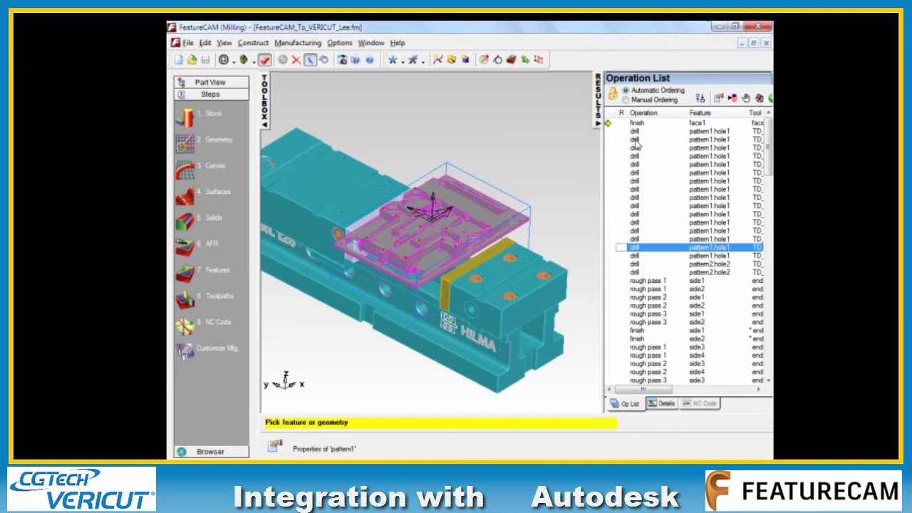
pyautogui.click(650, 306)
pyautogui.click(645, 339)
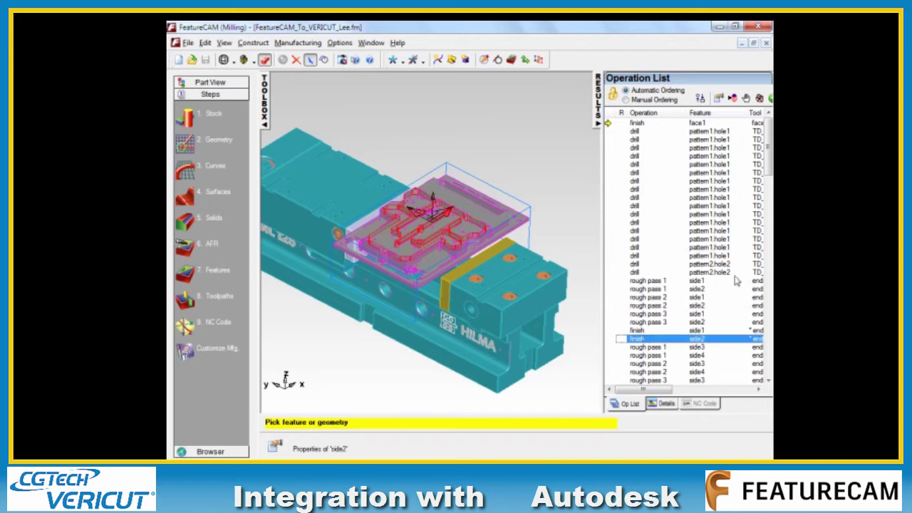
pyautogui.moveTo(767, 165); pyautogui.dragTo(769, 251)
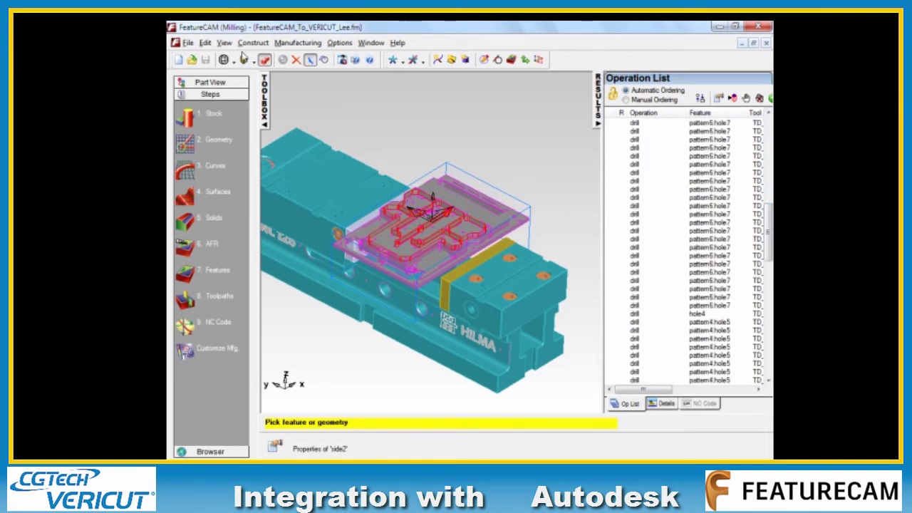
# Step: Enable the Simulation toolbar and float it near the top of the graphics area
pyautogui.click(224, 44)
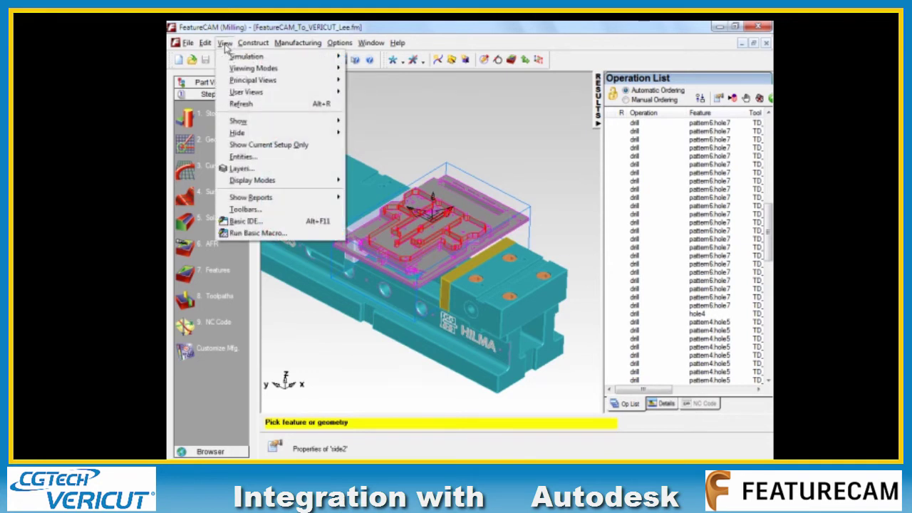
pyautogui.click(278, 210)
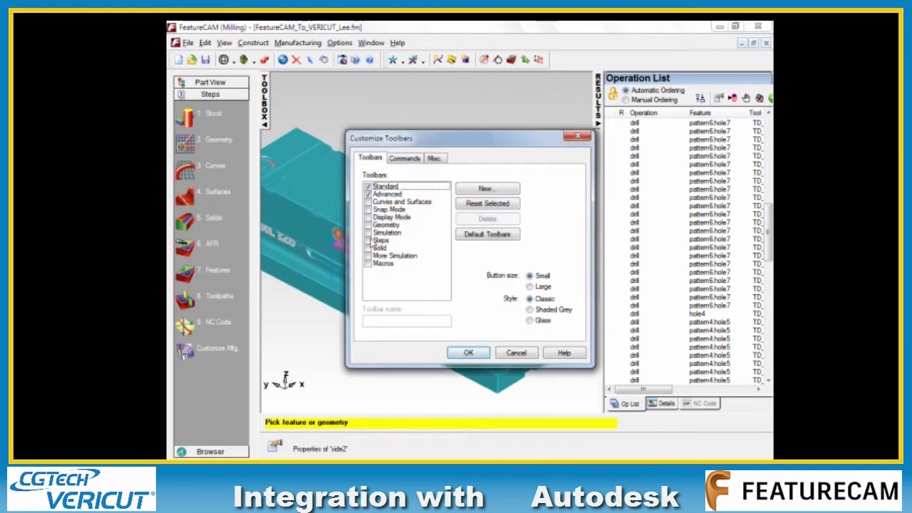
pyautogui.click(367, 233)
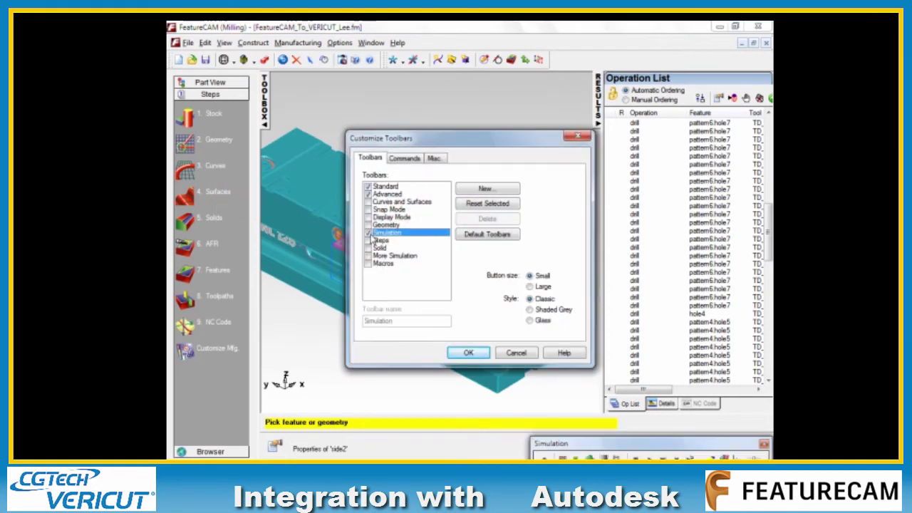
pyautogui.click(468, 352)
pyautogui.moveTo(575, 445); pyautogui.dragTo(338, 83)
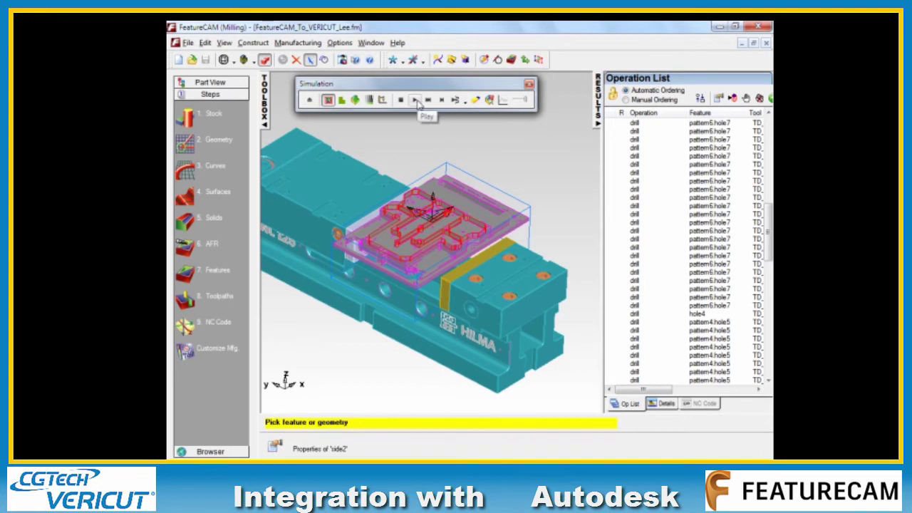
# Step: Preview the toolpath simulation, then abort it
pyautogui.click(415, 100)
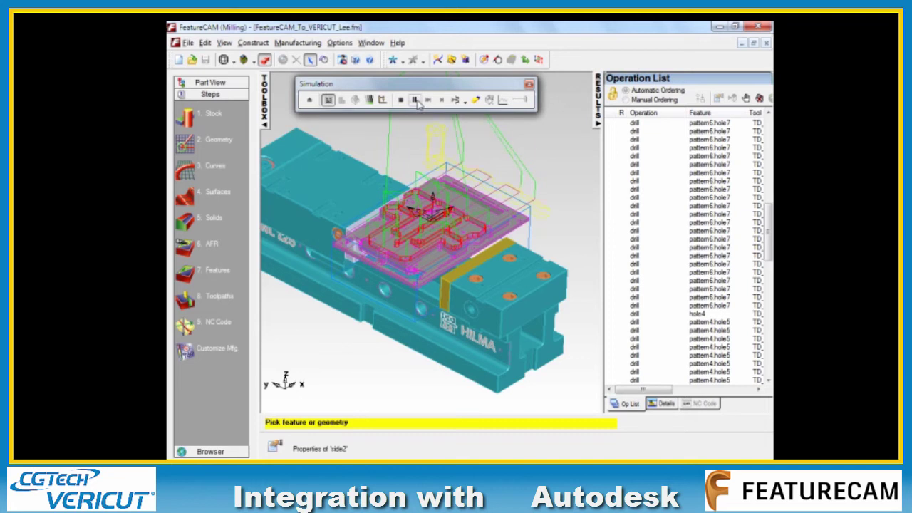
pyautogui.click(403, 102)
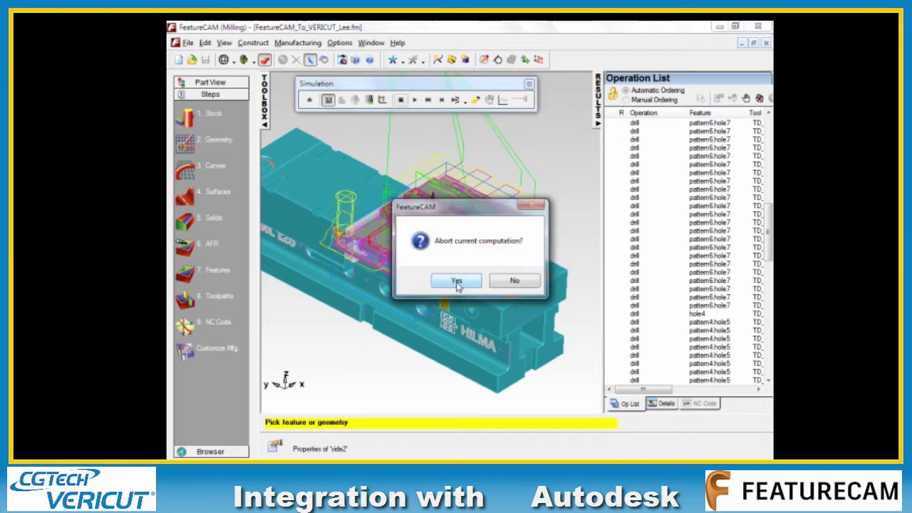
pyautogui.click(459, 282)
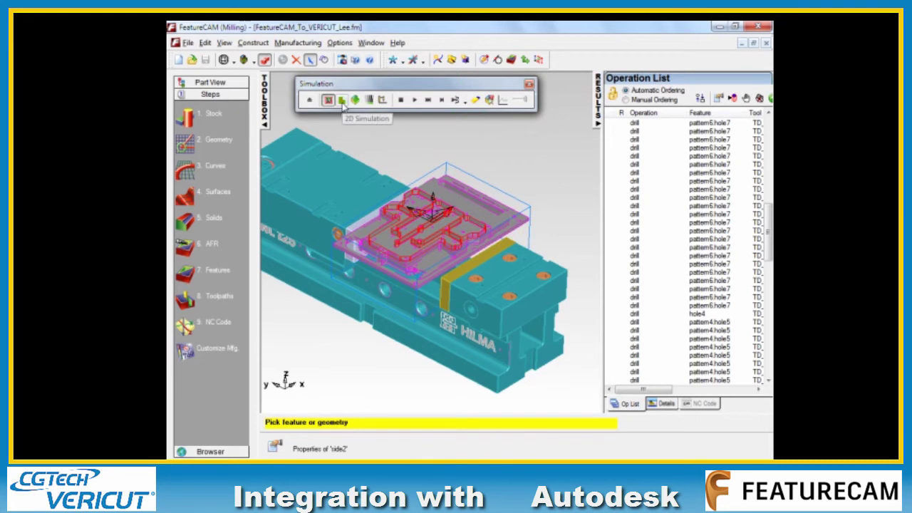
# Step: Run and reset a 2D Simulation of material removal, then choose 3D RapidCut mode
pyautogui.click(342, 101)
pyautogui.click(416, 101)
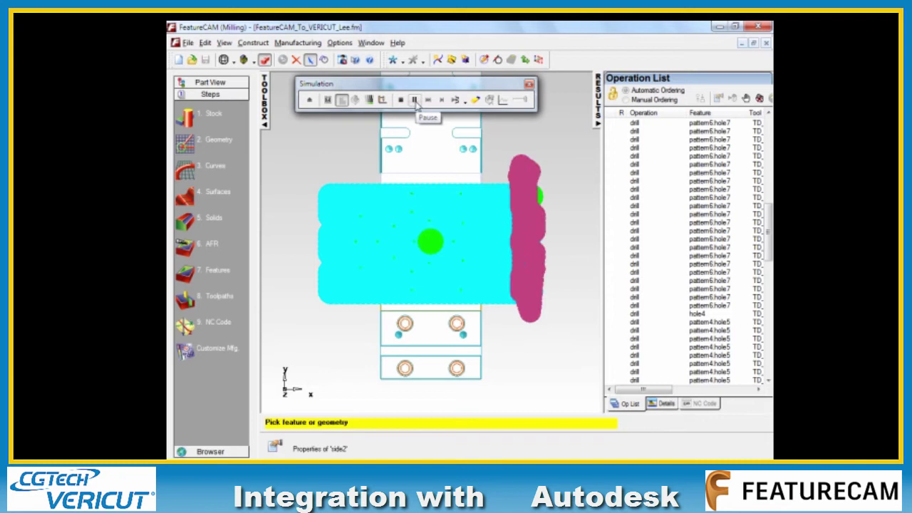
pyautogui.click(415, 100)
pyautogui.click(401, 103)
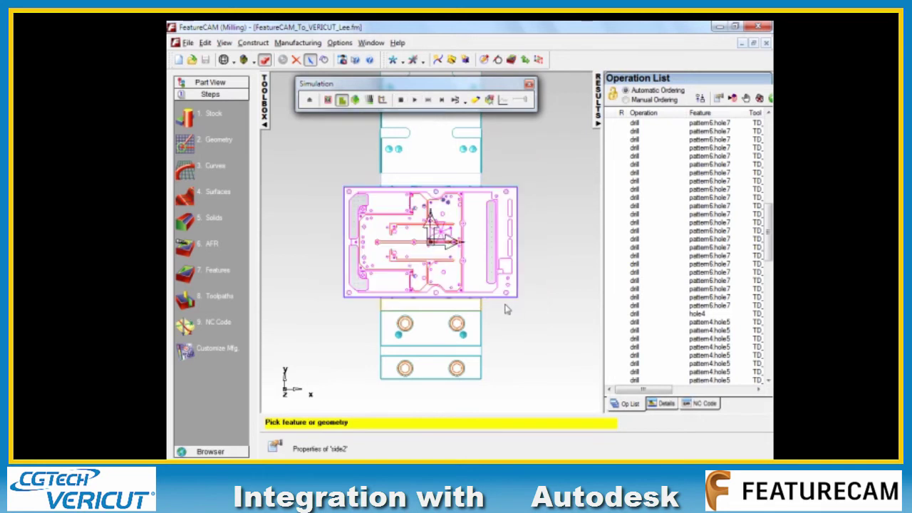
pyautogui.moveTo(524, 310); pyautogui.dragTo(509, 147, button='middle')
pyautogui.click(372, 102)
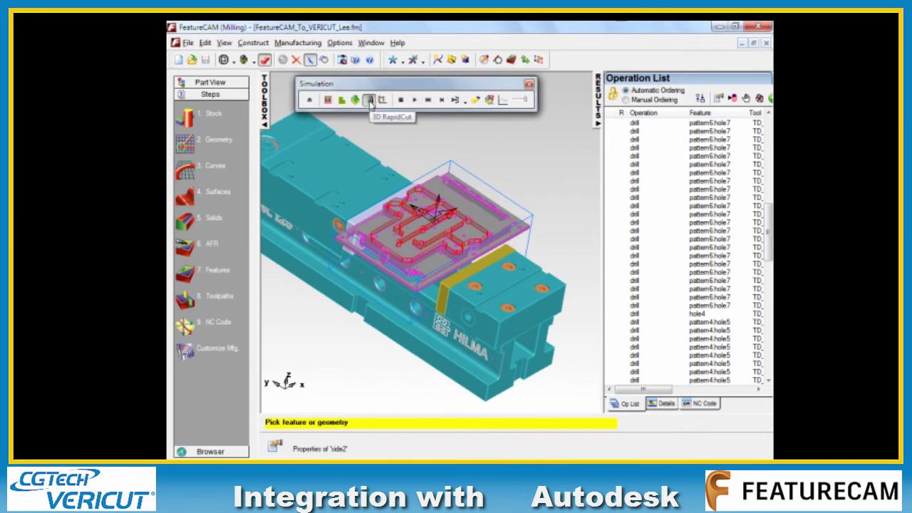
# Step: Run the 3D RapidCut simulation on the stock, then stop and clear it
pyautogui.click(415, 101)
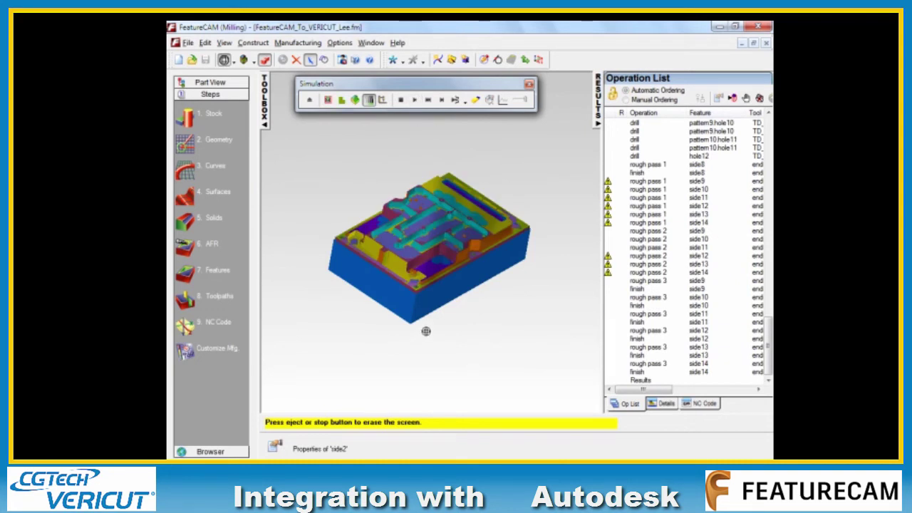
pyautogui.click(401, 100)
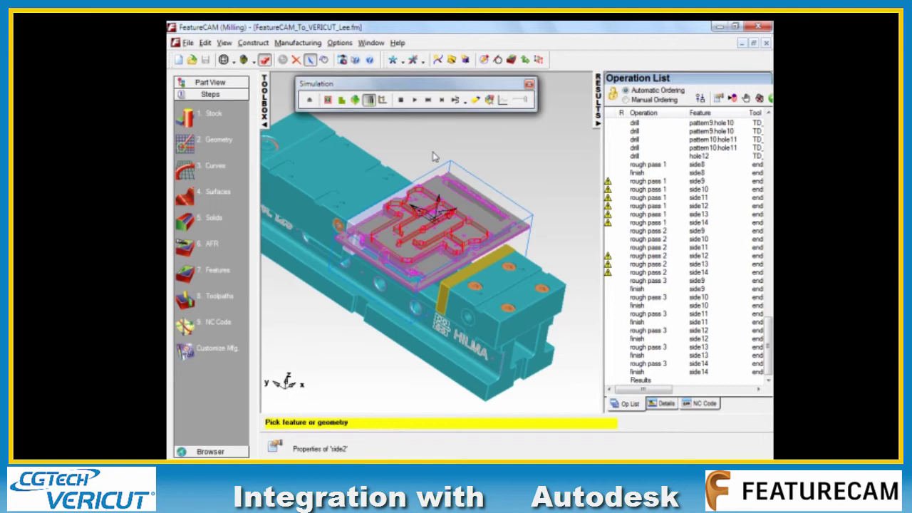
# Step: Start the Machine Simulation and dismiss the first z_slide/column_base gouge warning
pyautogui.click(383, 101)
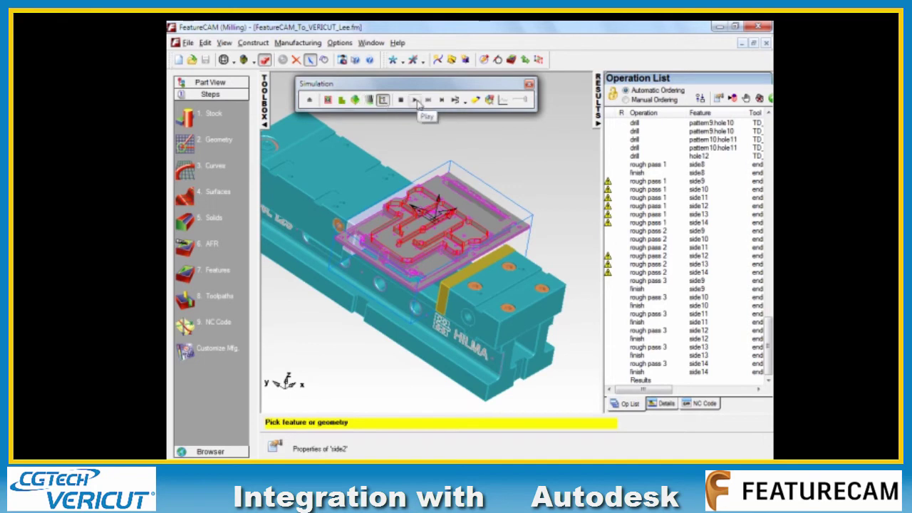
pyautogui.click(417, 101)
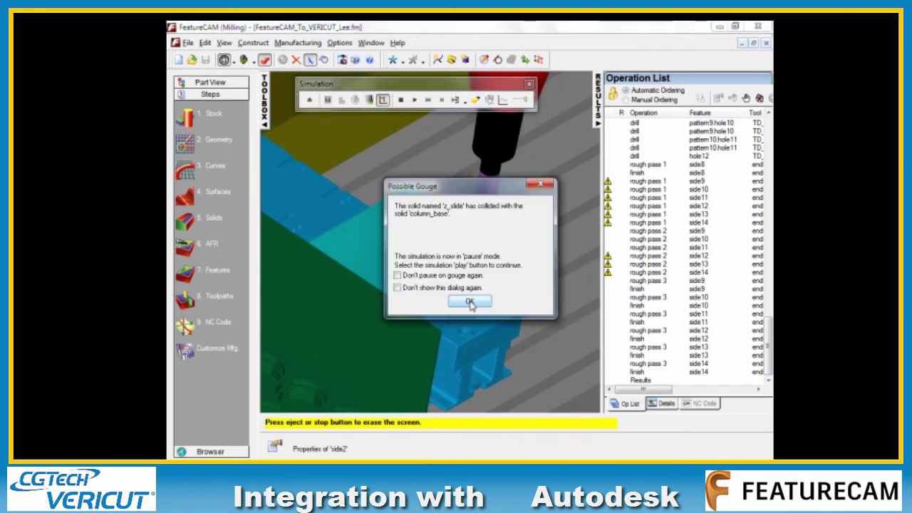
pyautogui.moveTo(462, 189); pyautogui.dragTo(273, 142)
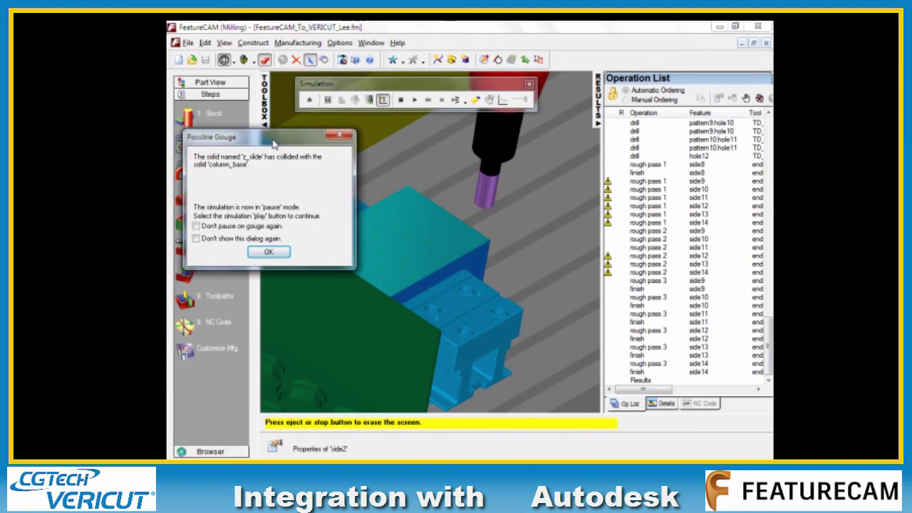
pyautogui.click(269, 253)
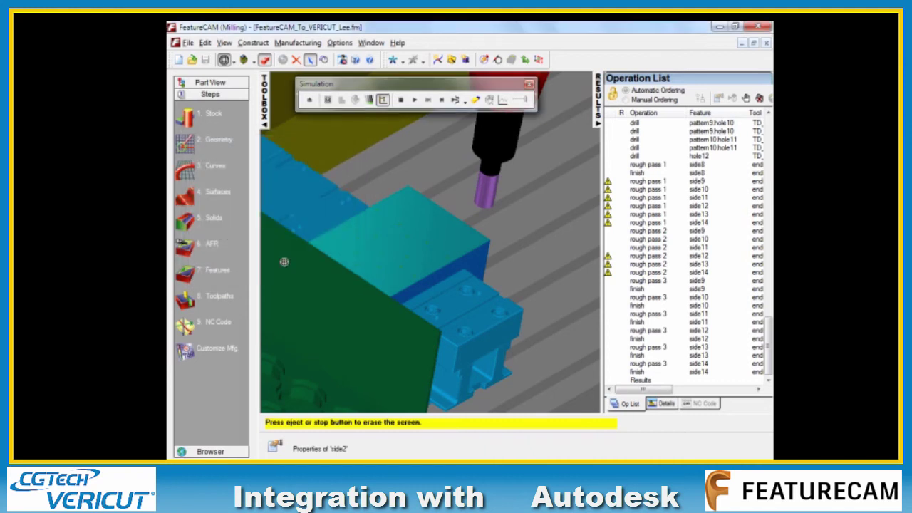
# Step: Resume the machine simulation, dismiss the second gouge warning, then stop and erase it
pyautogui.click(415, 100)
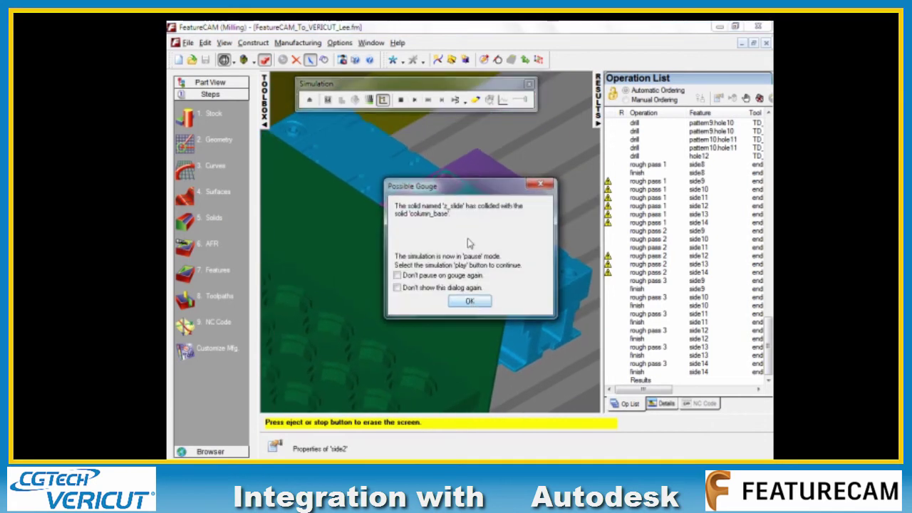
pyautogui.moveTo(479, 186); pyautogui.dragTo(656, 152)
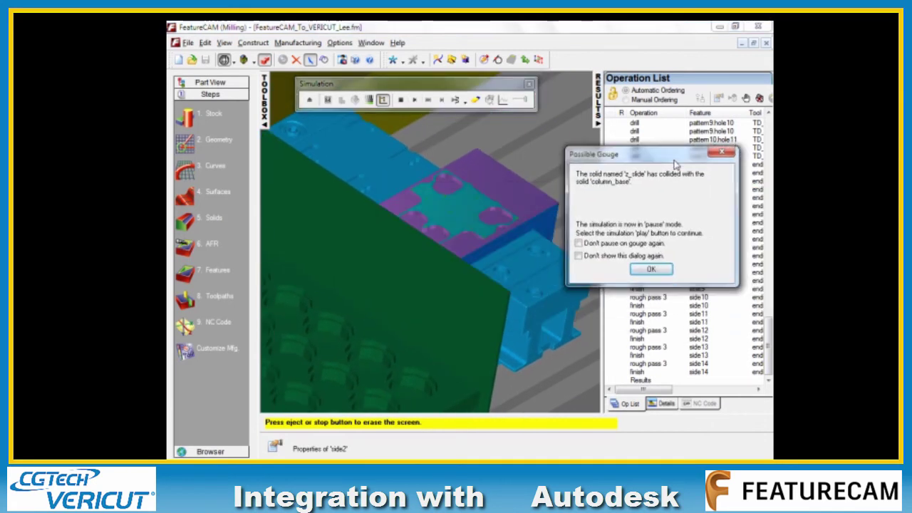
pyautogui.click(662, 266)
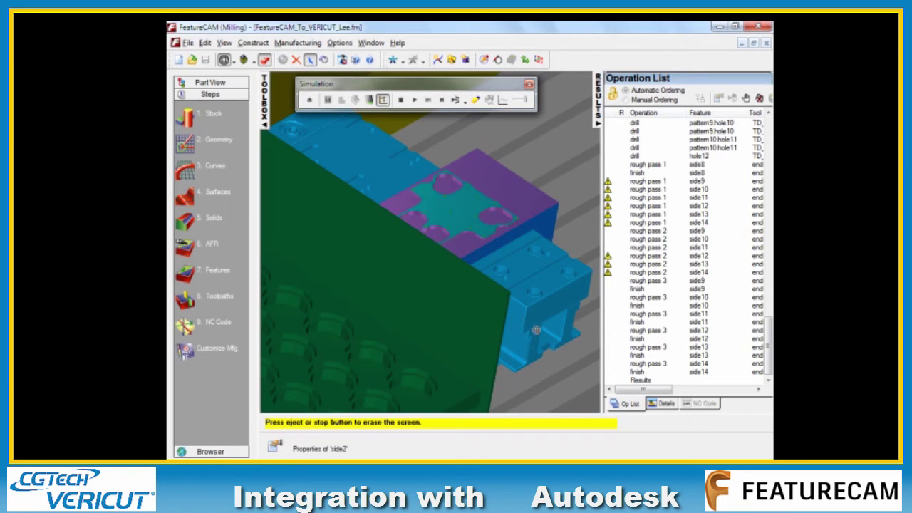
pyautogui.moveTo(525, 287); pyautogui.dragTo(449, 171, button='middle')
pyautogui.click(401, 102)
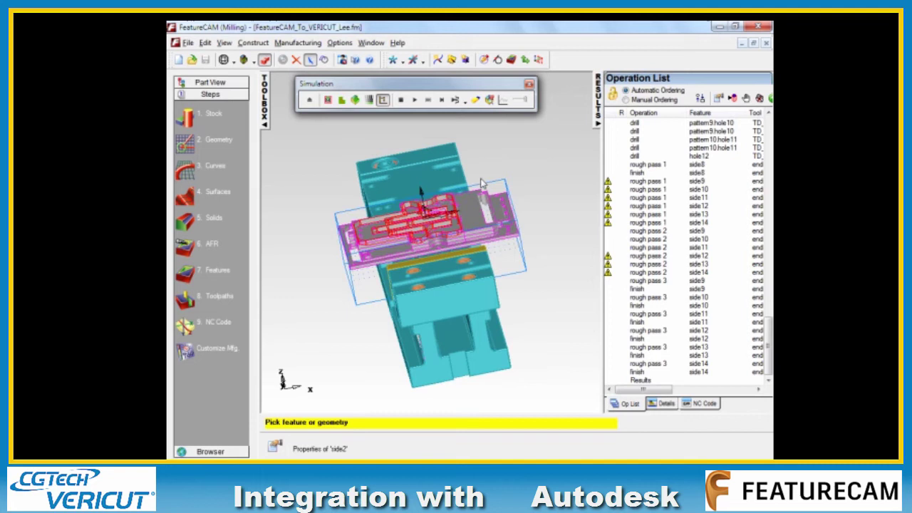
# Step: Set the FeatureCAMToVericut.bas macro add-in to load at startup and open it in WinWrap Basic
pyautogui.click(341, 42)
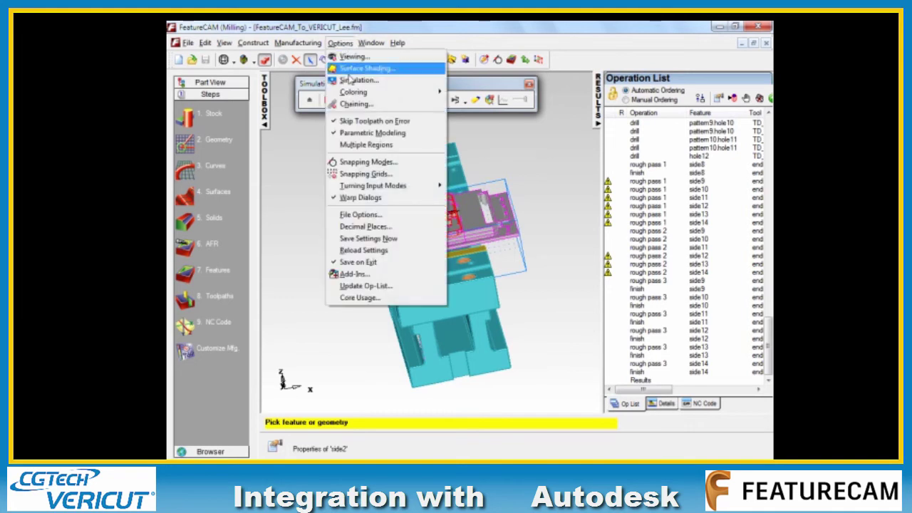
pyautogui.click(388, 277)
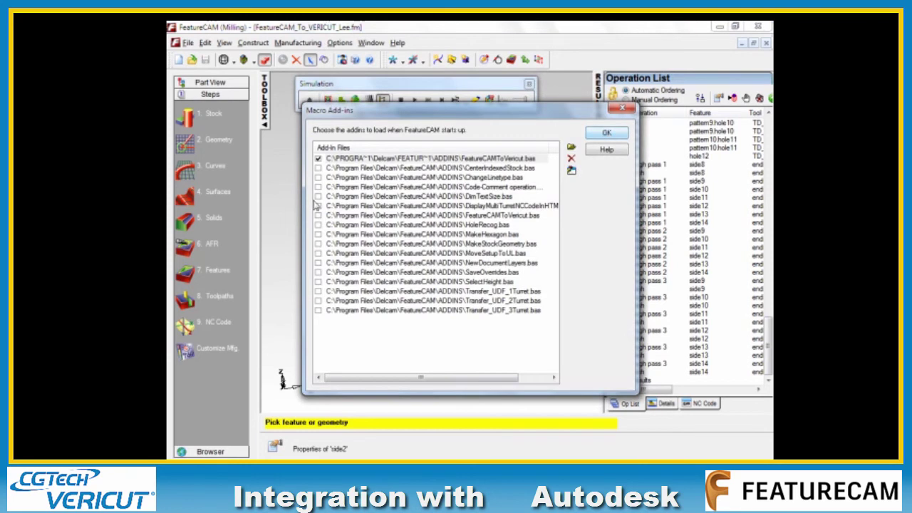
pyautogui.click(318, 159)
pyautogui.click(319, 159)
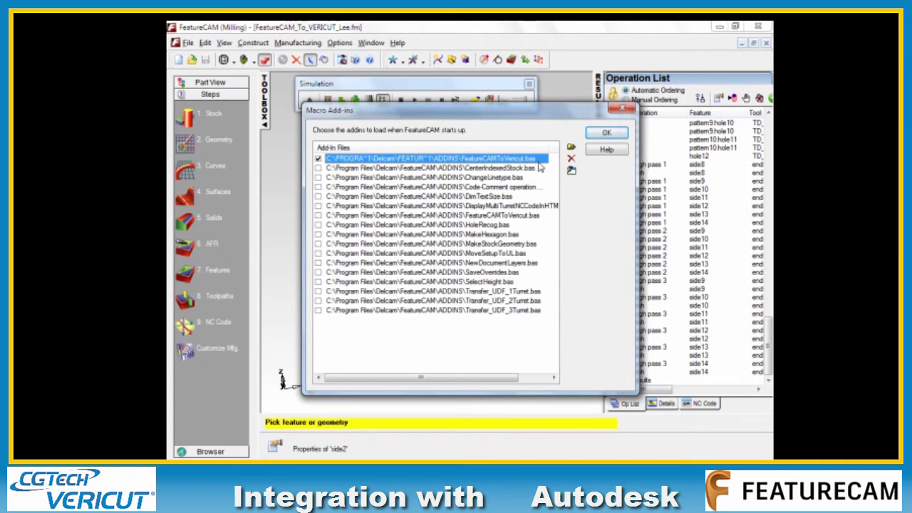
pyautogui.click(571, 172)
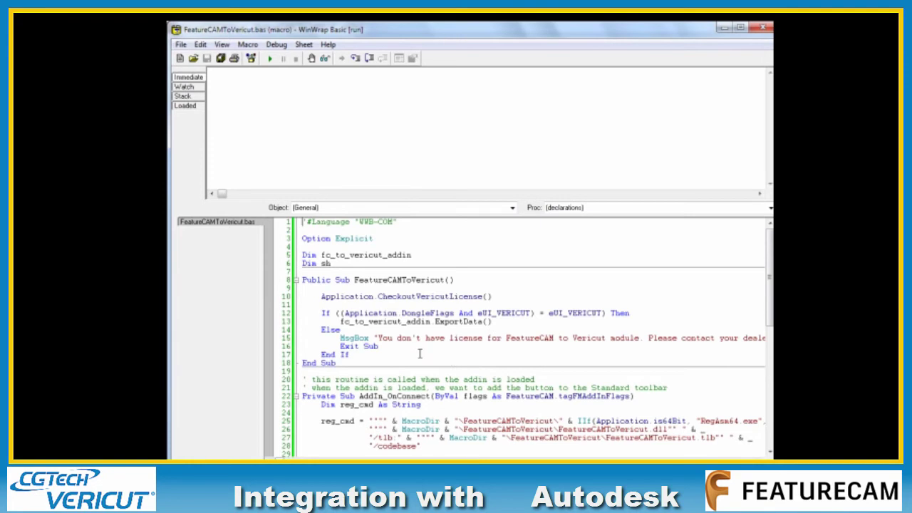
# Step: Highlight the missing-licence MsgBox text on line 15, then close the WinWrap Basic editor
pyautogui.moveTo(381, 338); pyautogui.dragTo(644, 343)
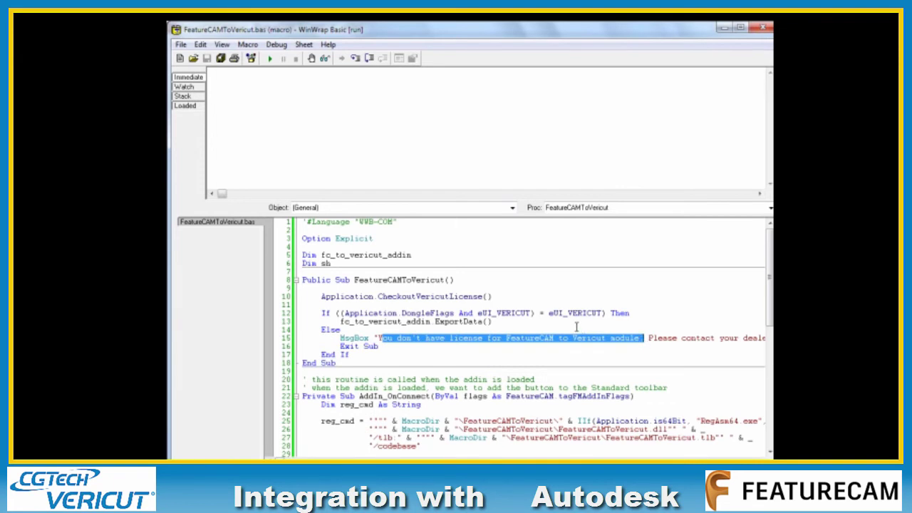
pyautogui.click(761, 31)
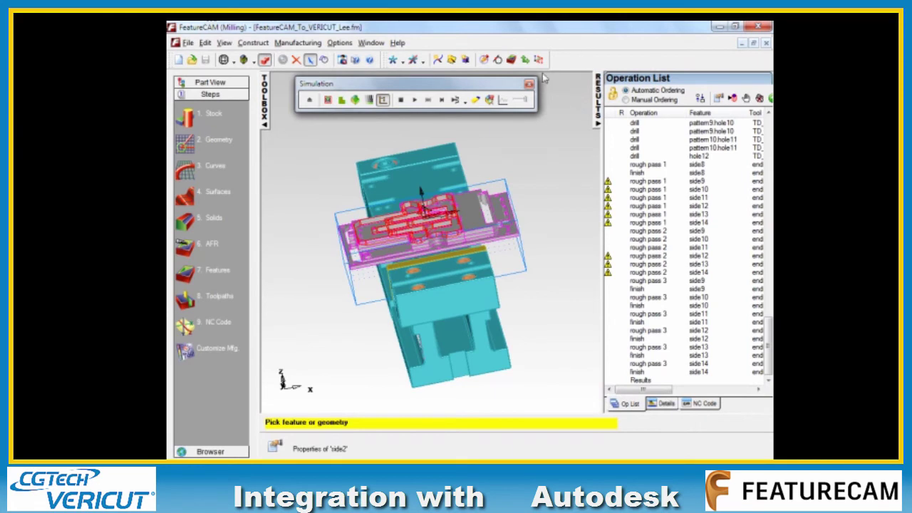
# Step: Turn on the Macros toolbar and dock it in the main window's toolbar area
pyautogui.click(225, 43)
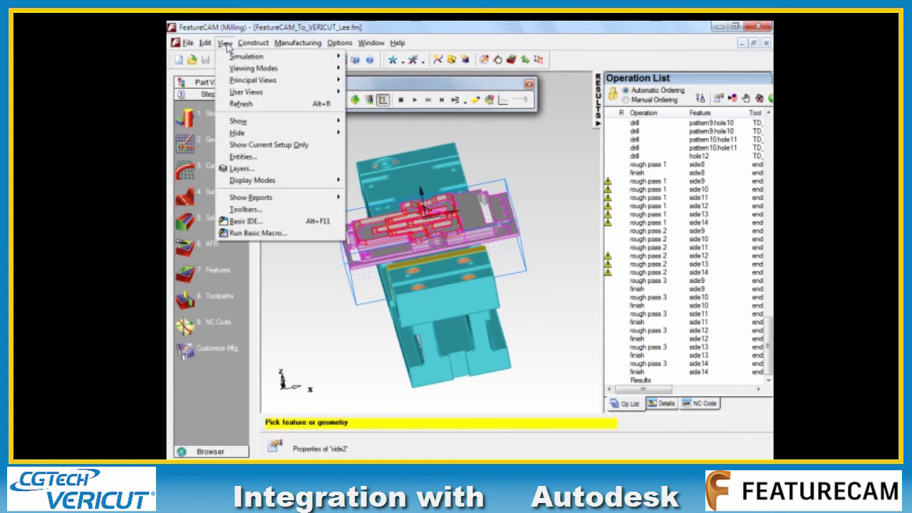
pyautogui.click(245, 209)
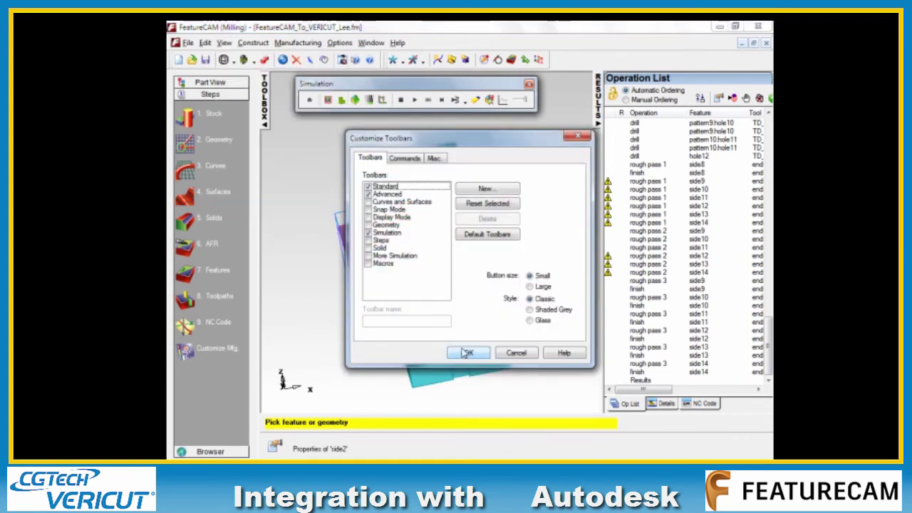
pyautogui.click(368, 264)
pyautogui.moveTo(183, 82); pyautogui.dragTo(597, 57)
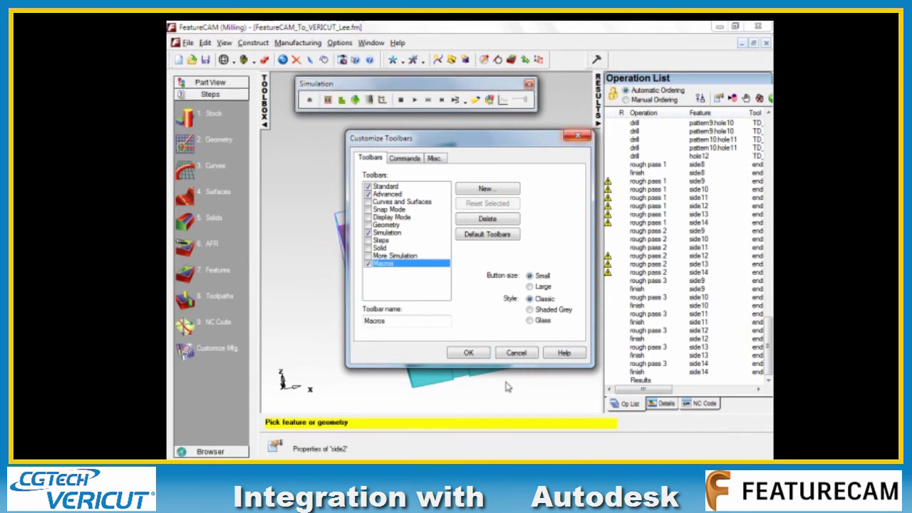
pyautogui.click(468, 354)
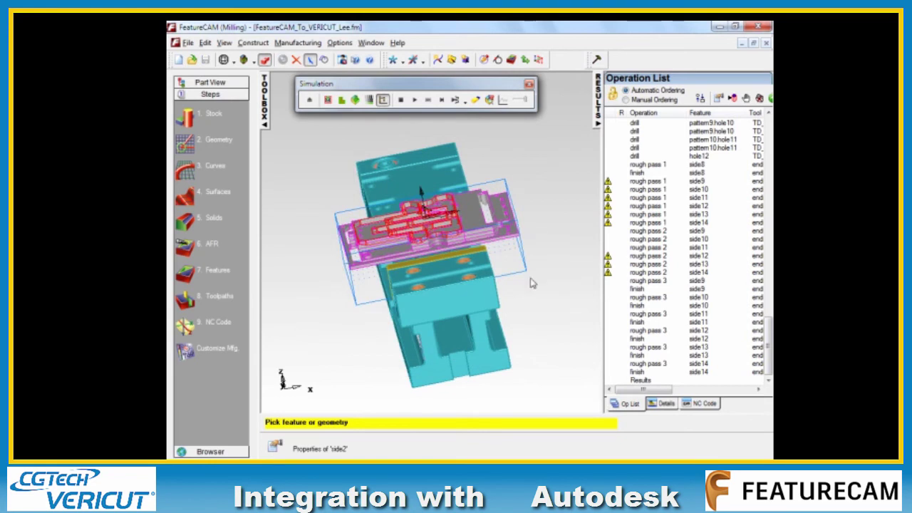
# Step: Launch the FeatureCAMToVericut export with Directory C:\Interface_FeatureCAM\FCAMV and project name FeatureCAM_To_VERICUT_Lee
pyautogui.click(598, 60)
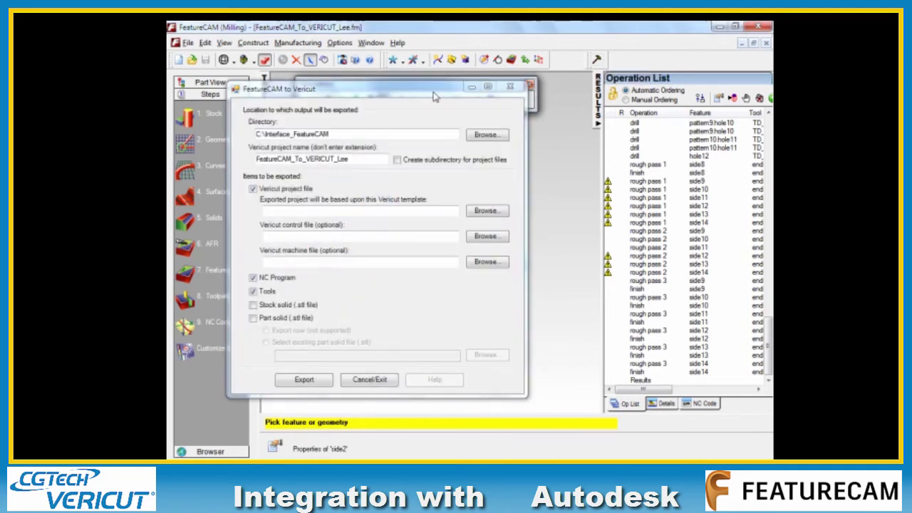
pyautogui.click(466, 127)
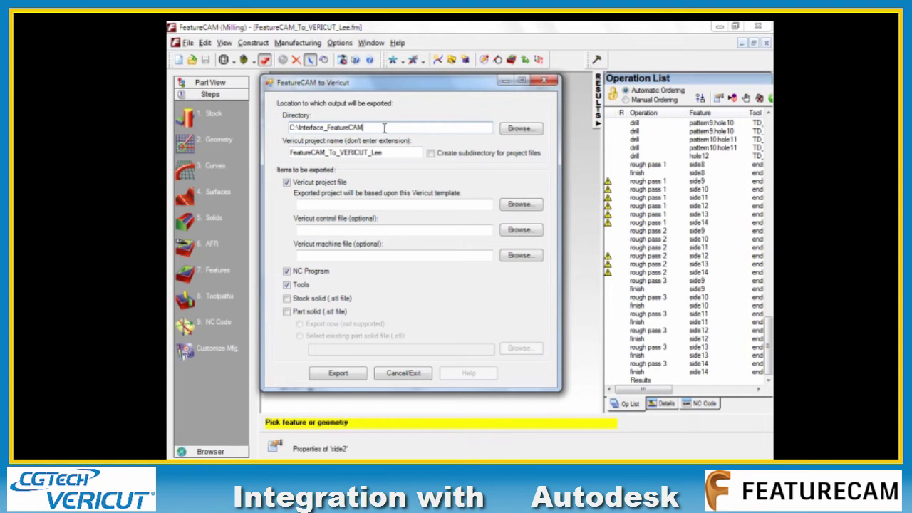
pyautogui.click(526, 130)
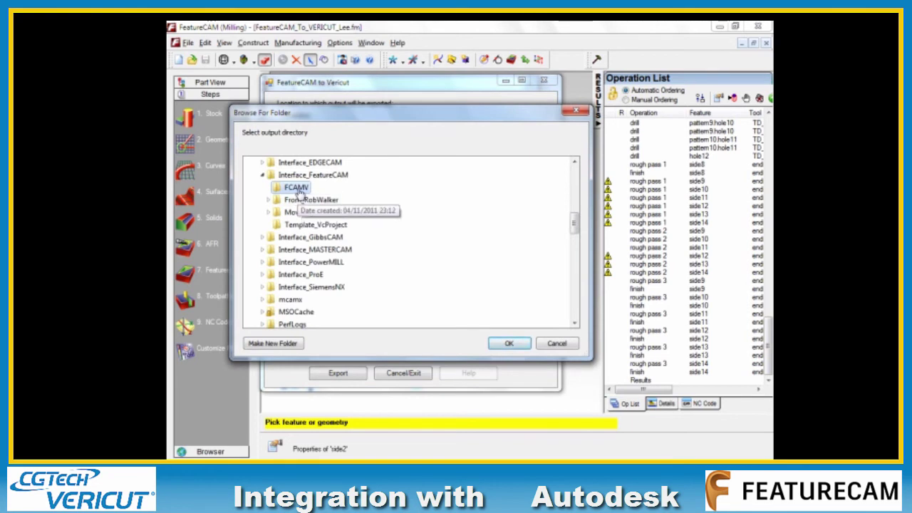
pyautogui.click(521, 347)
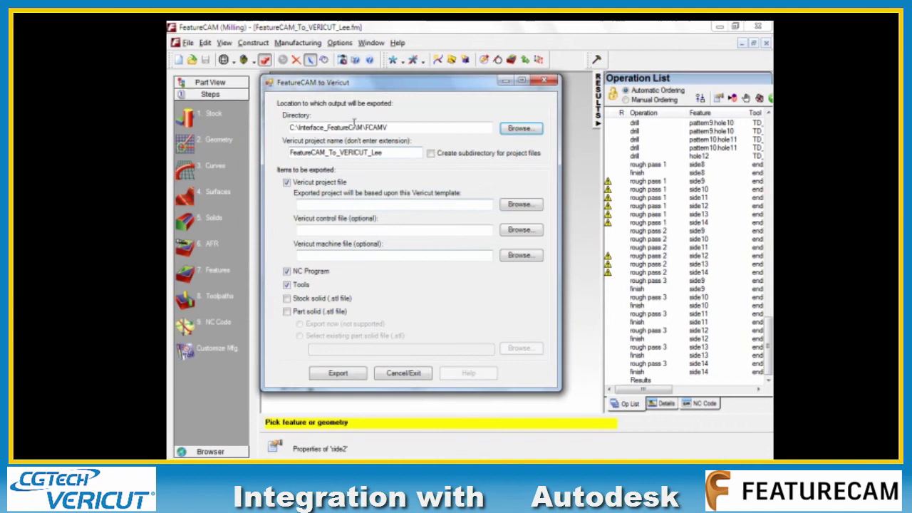
pyautogui.moveTo(394, 153); pyautogui.dragTo(275, 154)
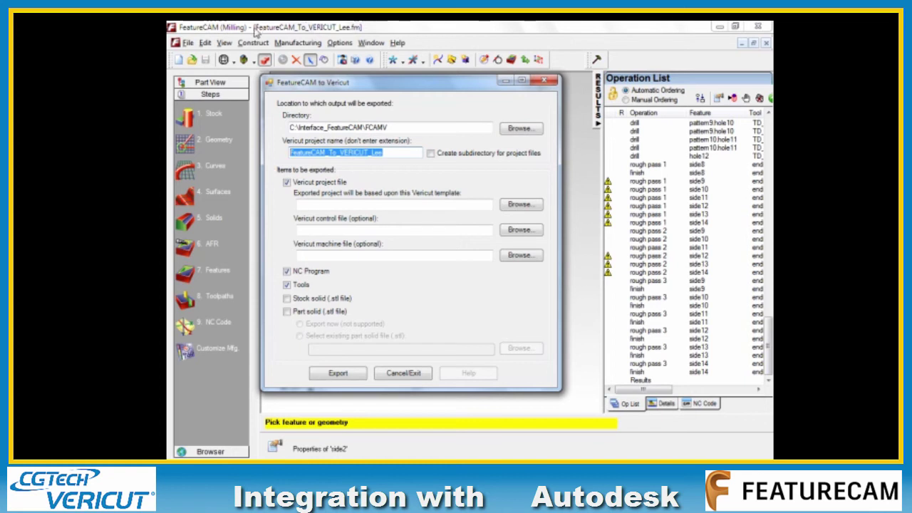
pyautogui.click(409, 153)
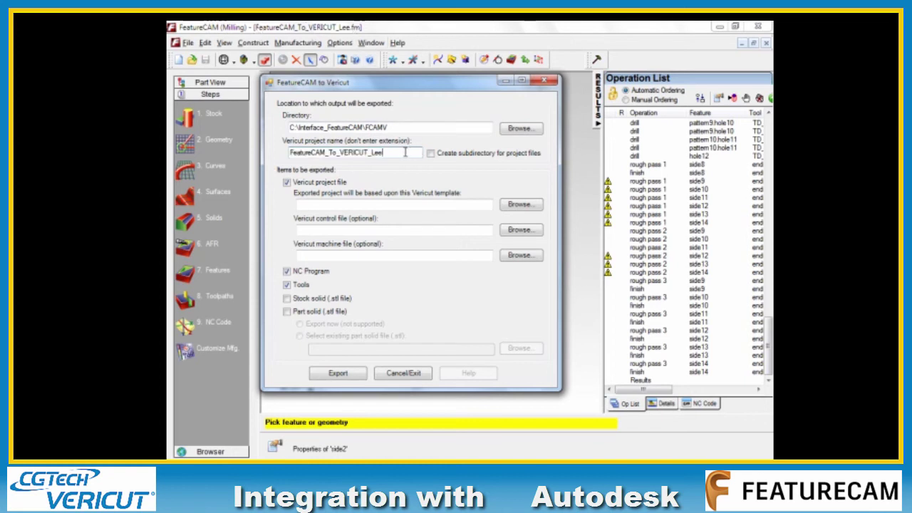
pyautogui.doubleClick(404, 151)
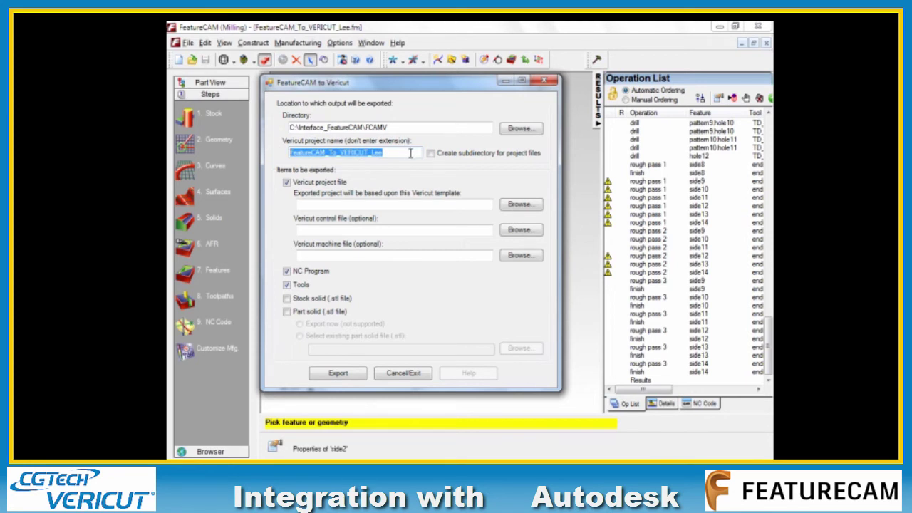
# Step: Base the VERICUT export on the 3_axis_vmill_template_inch.vcproject template from Template_VcProject
pyautogui.click(341, 205)
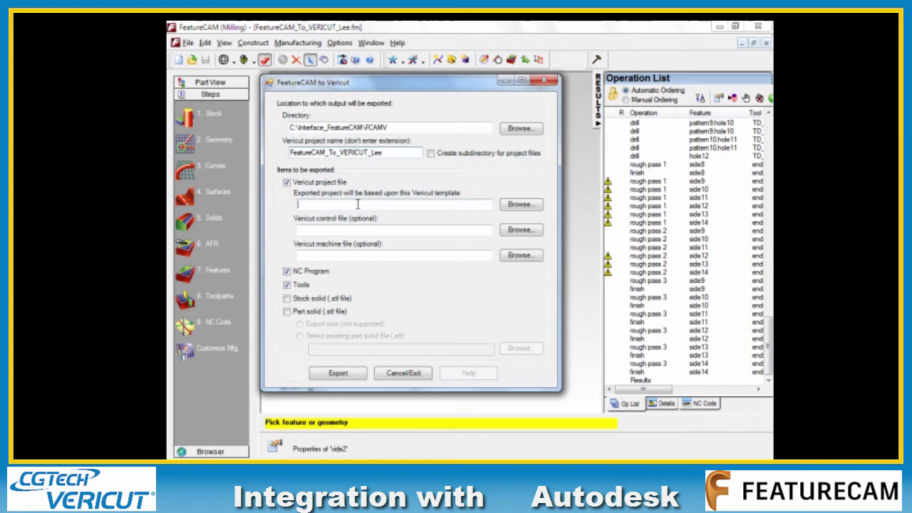
pyautogui.click(522, 205)
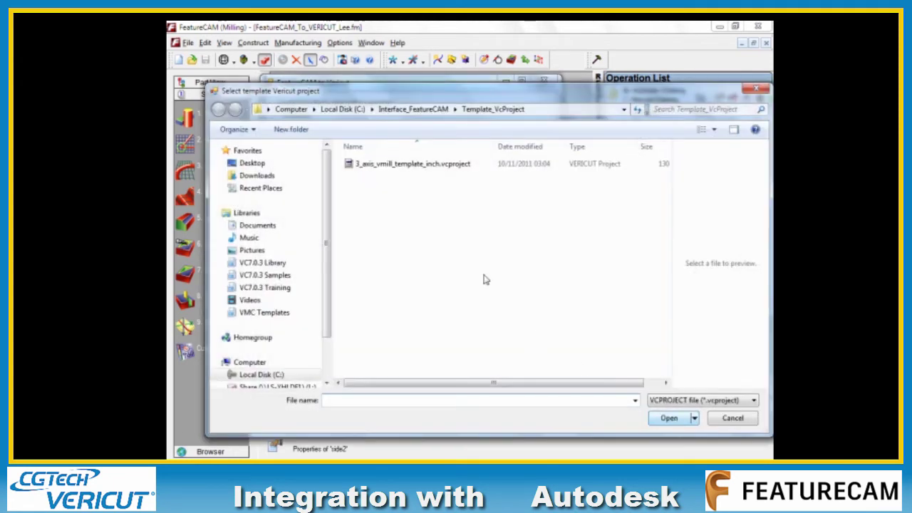
pyautogui.click(434, 168)
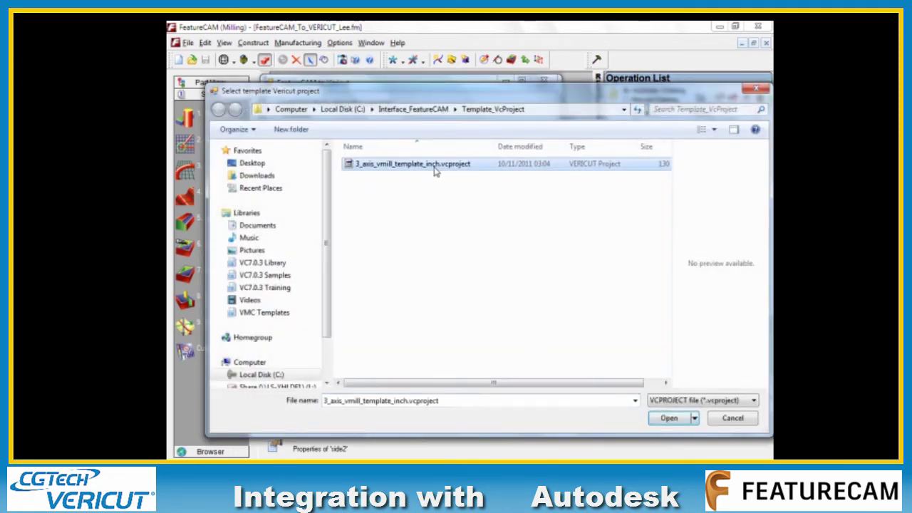
pyautogui.click(669, 419)
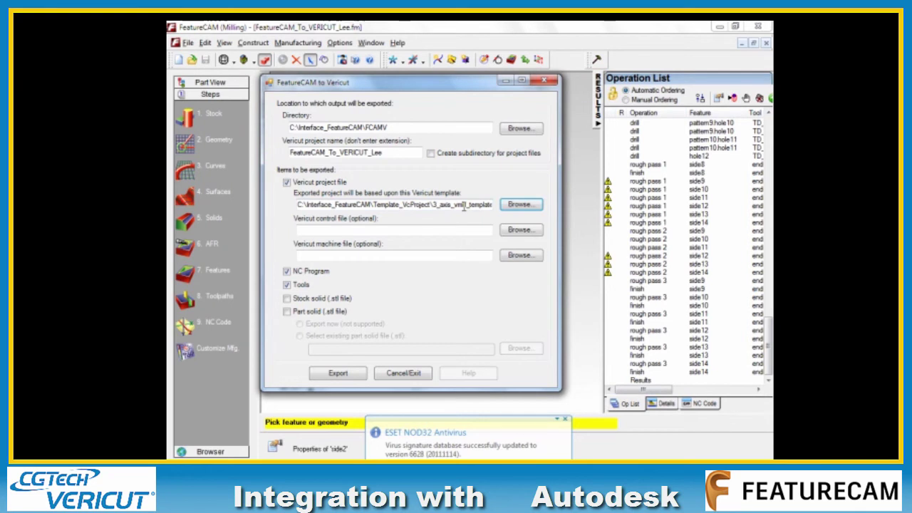
# Step: Tick Stock solid (.stl file) so the export also includes the stock
pyautogui.click(435, 230)
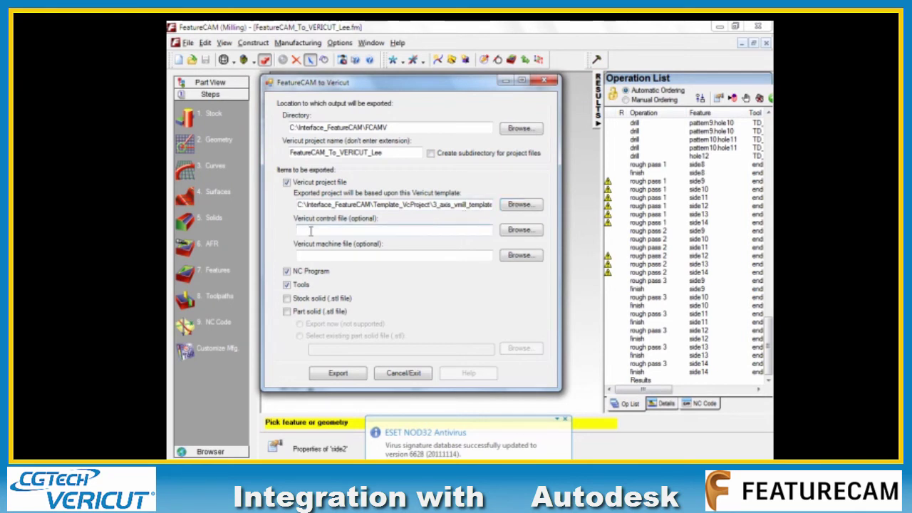
pyautogui.click(318, 256)
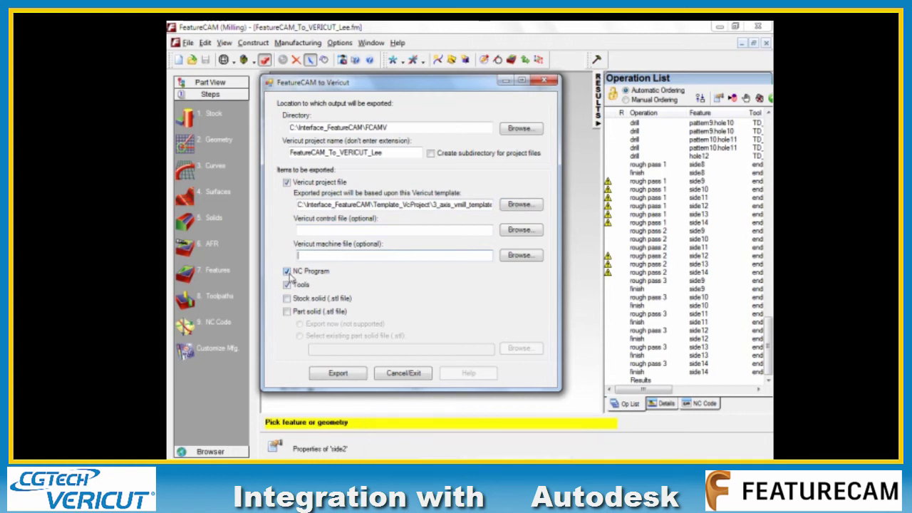
pyautogui.click(287, 272)
pyautogui.click(287, 272)
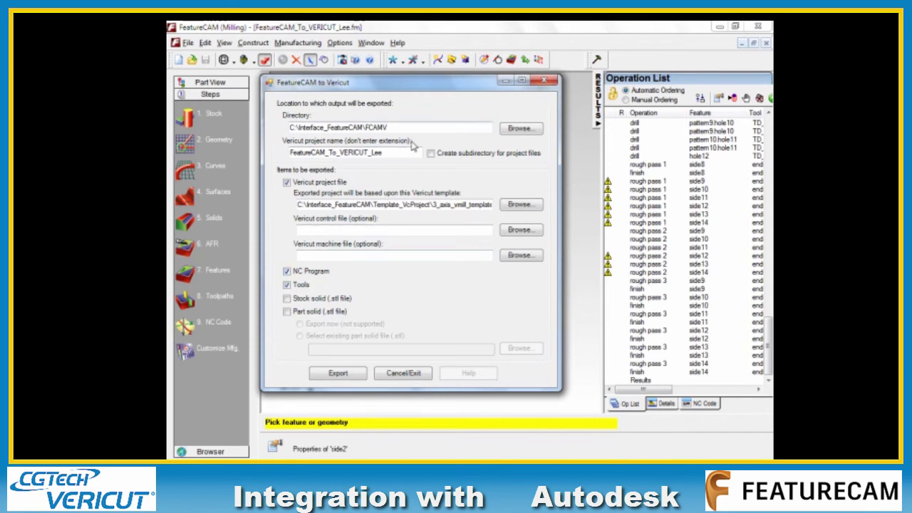
pyautogui.moveTo(409, 127); pyautogui.dragTo(272, 133)
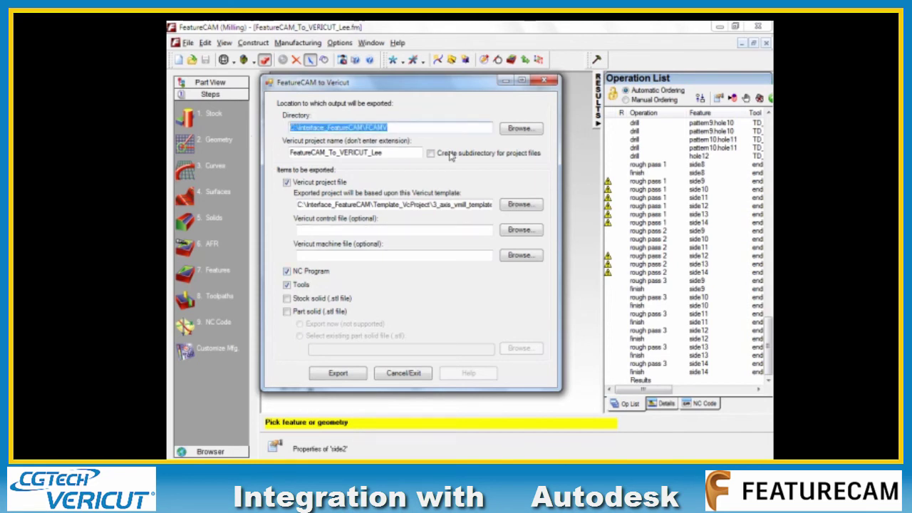
pyautogui.click(287, 286)
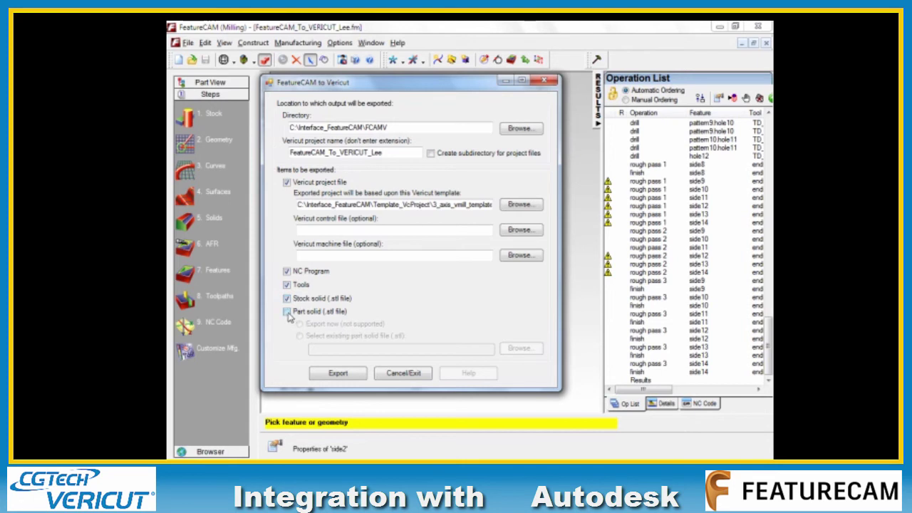
# Step: Include the Part solid, using the existing FeatureCAM_Design.stl file from Template_VcProject
pyautogui.click(287, 311)
pyautogui.click(300, 336)
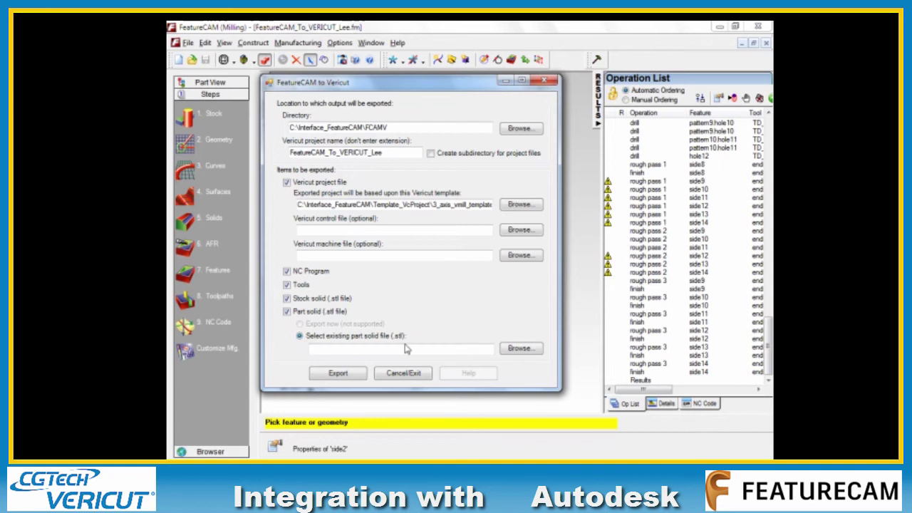
pyautogui.click(520, 349)
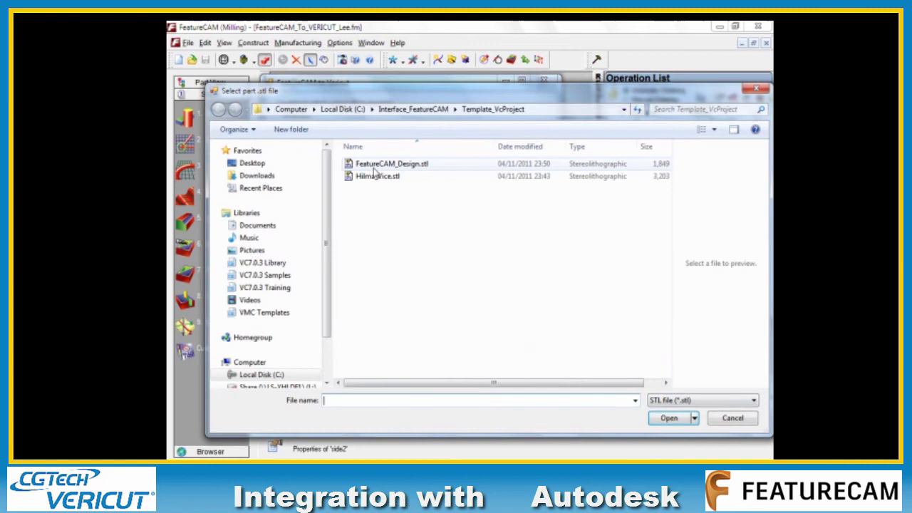
pyautogui.click(376, 165)
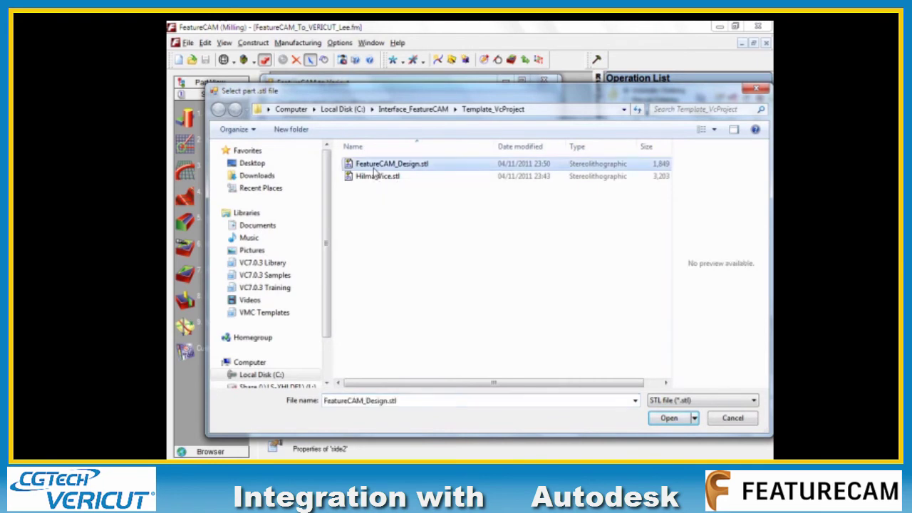
pyautogui.click(675, 418)
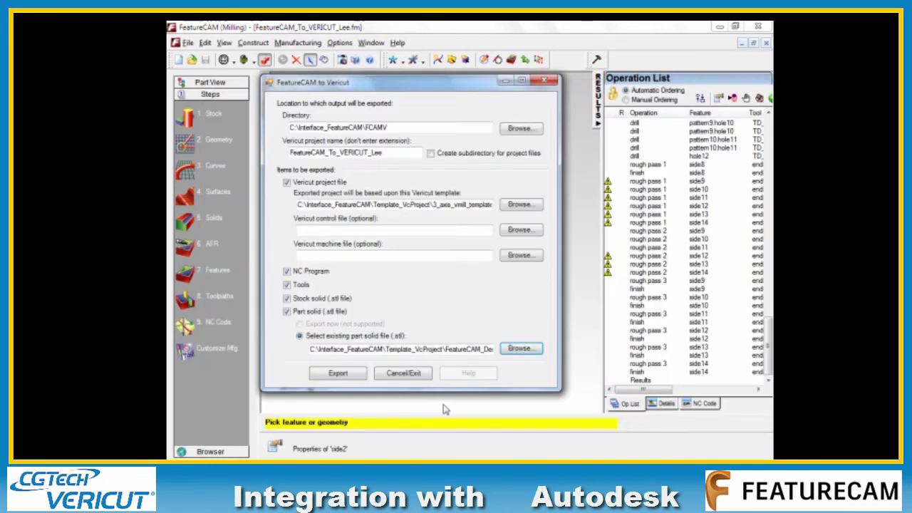
pyautogui.moveTo(477, 350); pyautogui.dragTo(527, 357)
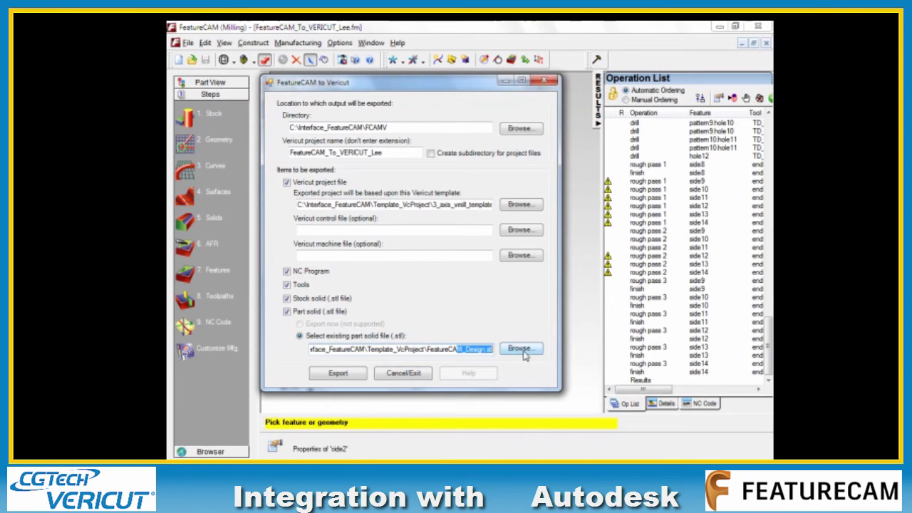
# Step: Export FeatureCAM_To_VERICUT_Lee .mcd, .tls, _stock.stl and .vcproject files to FCAMV
pyautogui.click(337, 374)
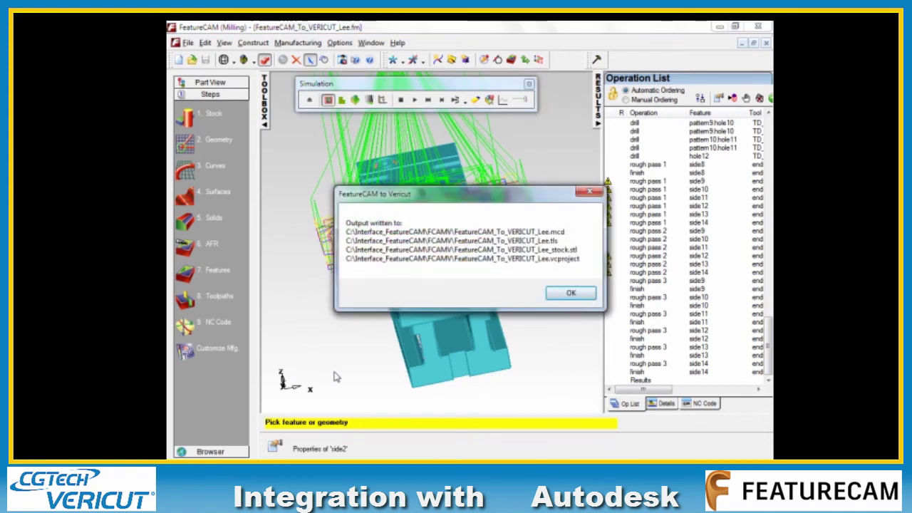
pyautogui.moveTo(488, 201); pyautogui.dragTo(357, 168)
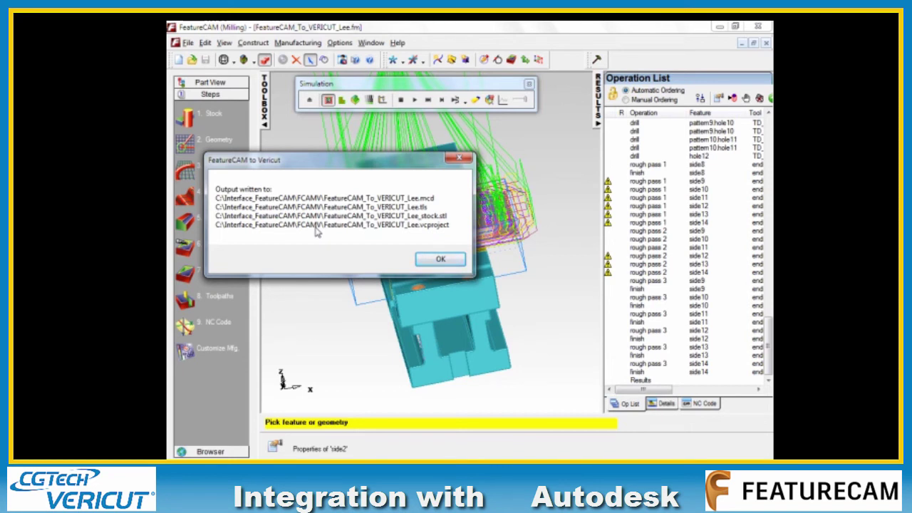
pyautogui.hotkey('alt', 'Tab')
pyautogui.hotkey('alt', 'Tab')
pyautogui.hotkey('alt', 'Tab')
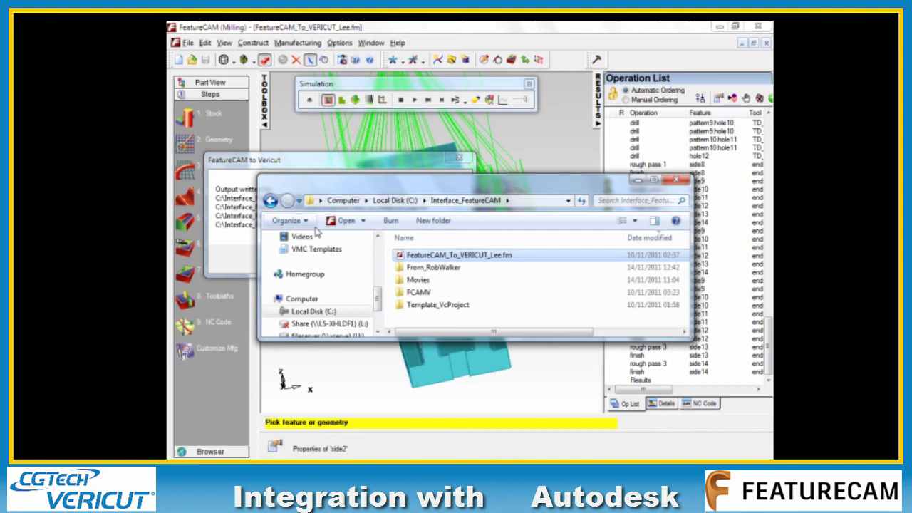
# Step: Open FeatureCAM_To_VERICUT_Lee.vcproject in VERICUT from FCAMV, sorted newest first by date modified
pyautogui.doubleClick(435, 294)
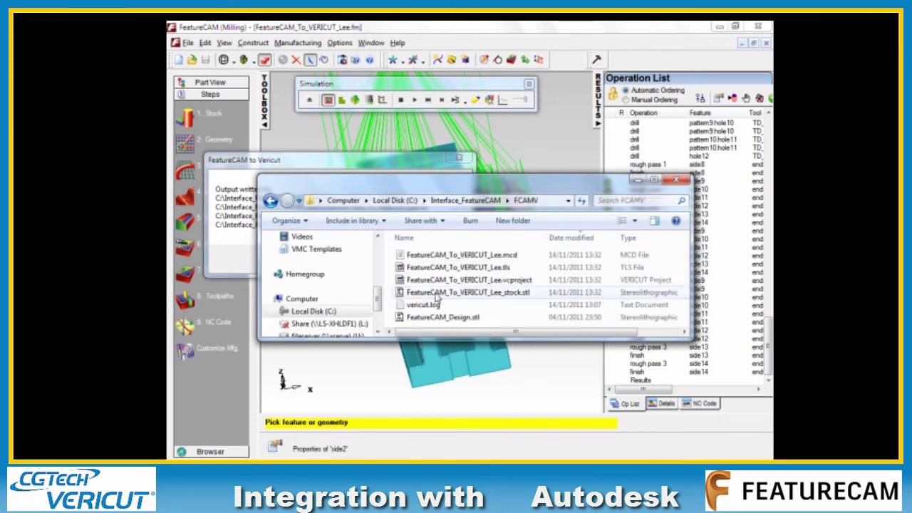
pyautogui.click(568, 238)
pyautogui.click(568, 238)
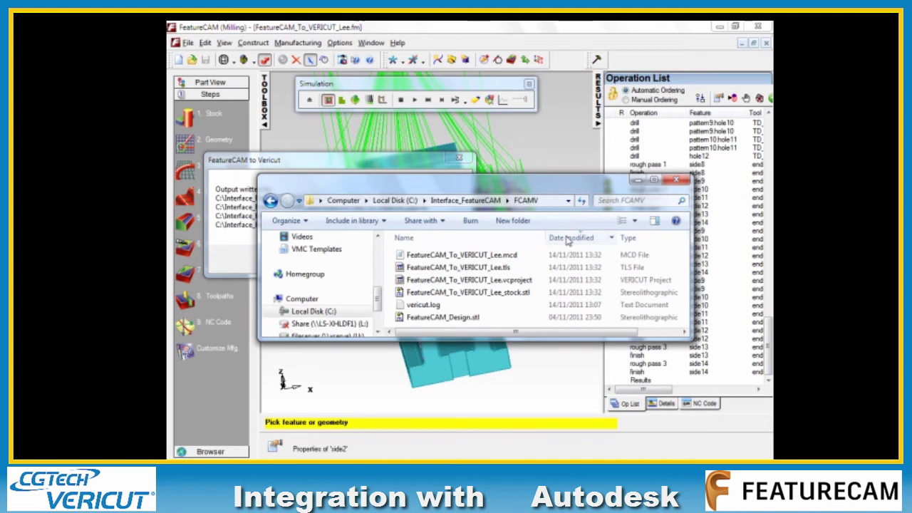
pyautogui.doubleClick(524, 282)
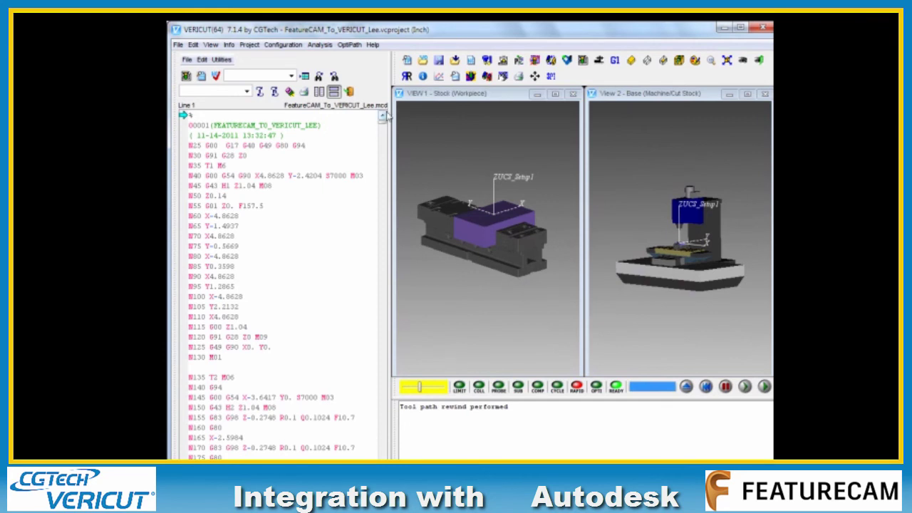
# Step: Widen the 3-D views and review tools 3, 4, 5, 8 and 11, rechecking endmill0300:reg
pyautogui.moveTo(389, 114); pyautogui.dragTo(335, 117)
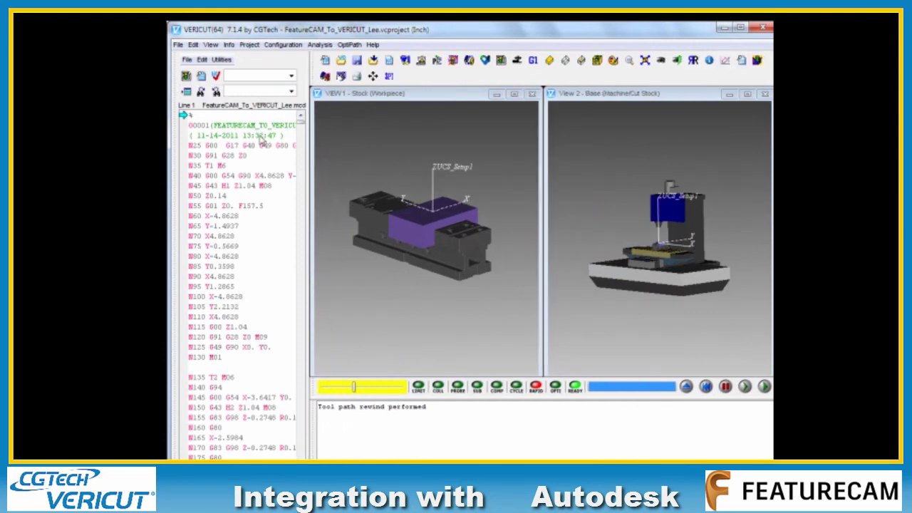
pyautogui.click(408, 63)
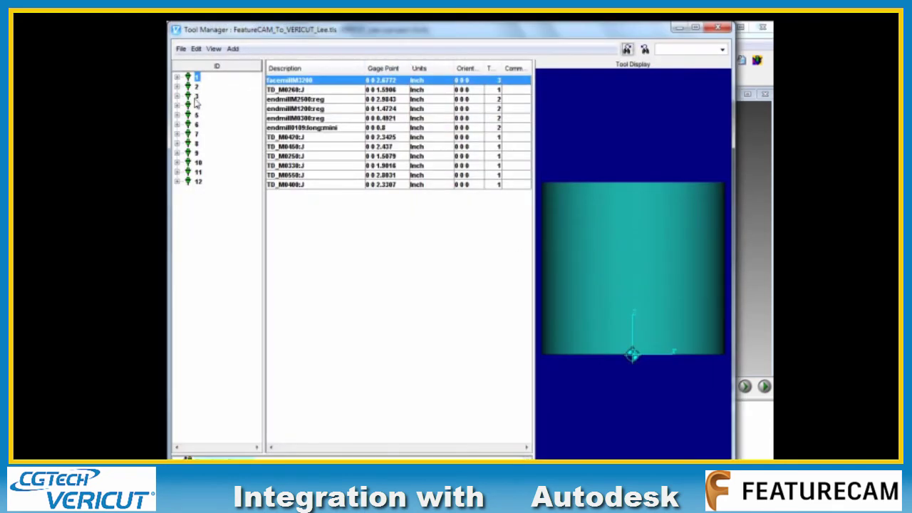
pyautogui.click(195, 96)
pyautogui.click(194, 105)
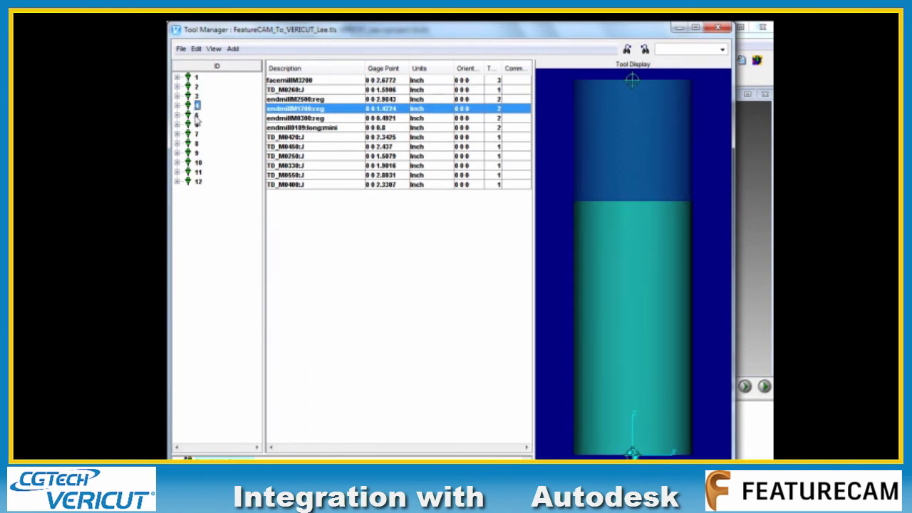
pyautogui.click(196, 115)
pyautogui.click(195, 143)
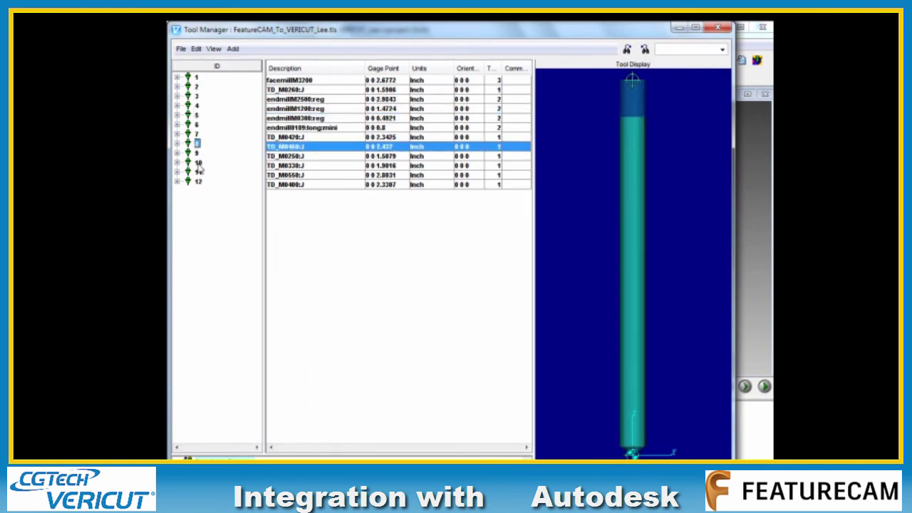
pyautogui.click(197, 172)
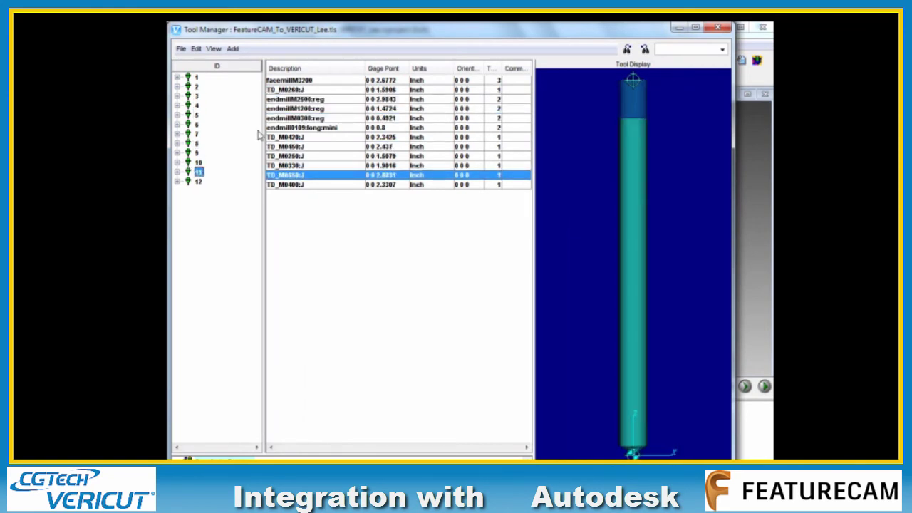
pyautogui.click(196, 114)
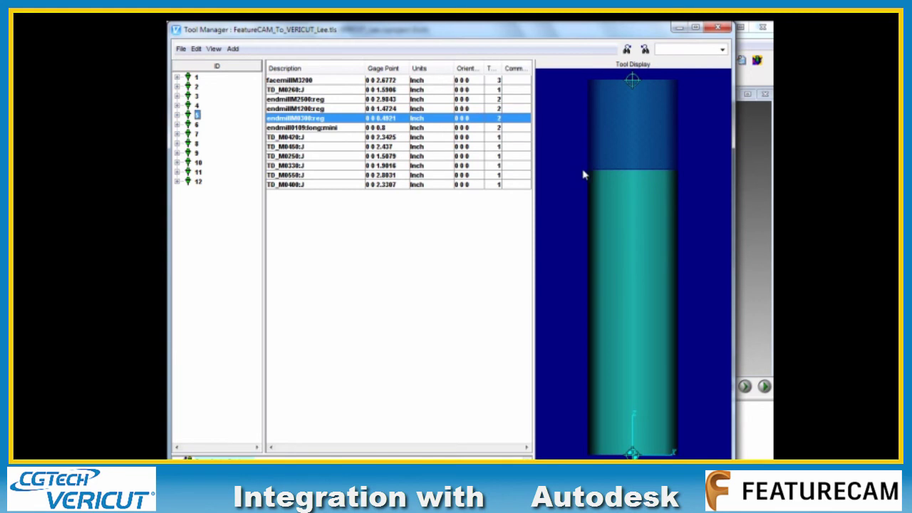
pyautogui.click(722, 29)
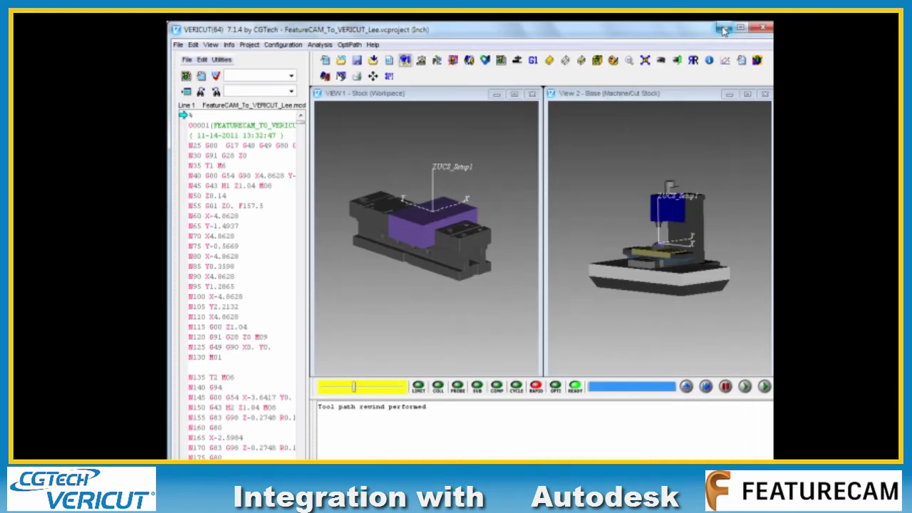
# Step: Run the simulation and inspect tool 5's shank collision errors up to line 5008
pyautogui.click(764, 387)
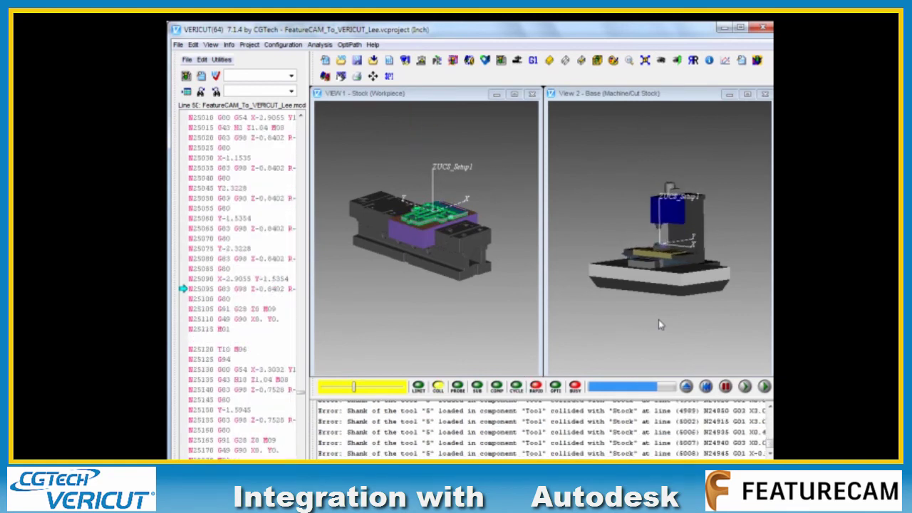
pyautogui.click(489, 414)
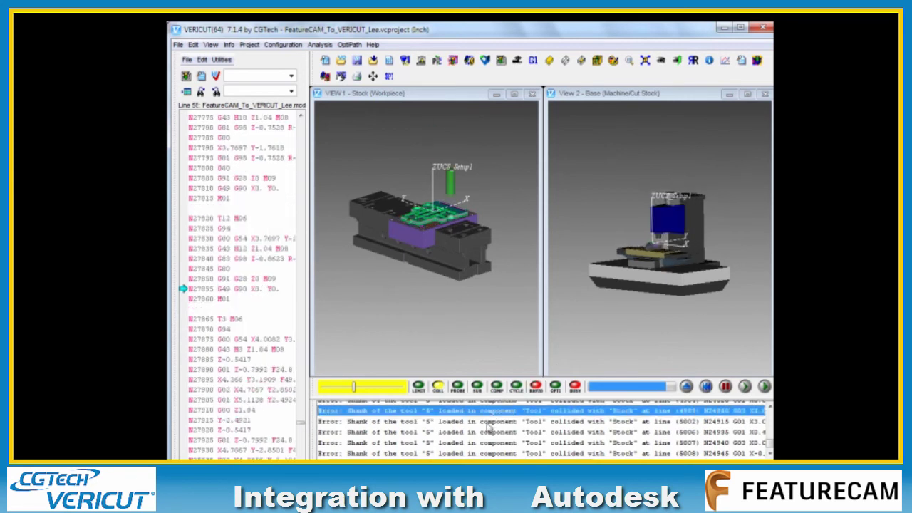
pyautogui.click(489, 432)
pyautogui.click(485, 454)
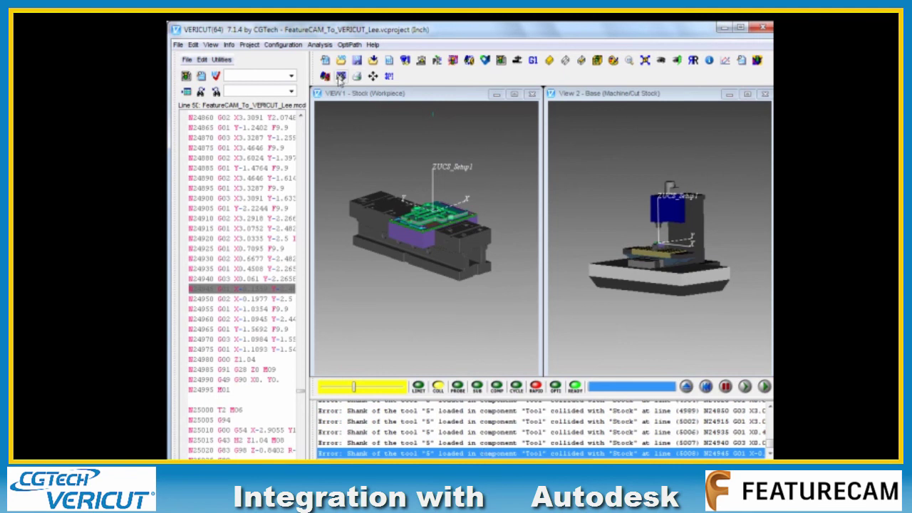
# Step: Review the toolpath error reports in the full VERICUT Log, then close it
pyautogui.click(741, 60)
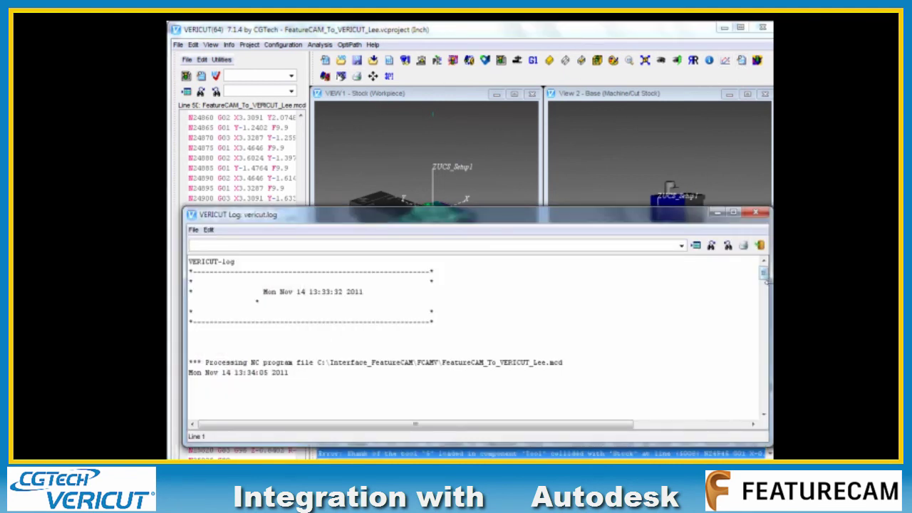
pyautogui.moveTo(765, 275); pyautogui.dragTo(770, 307)
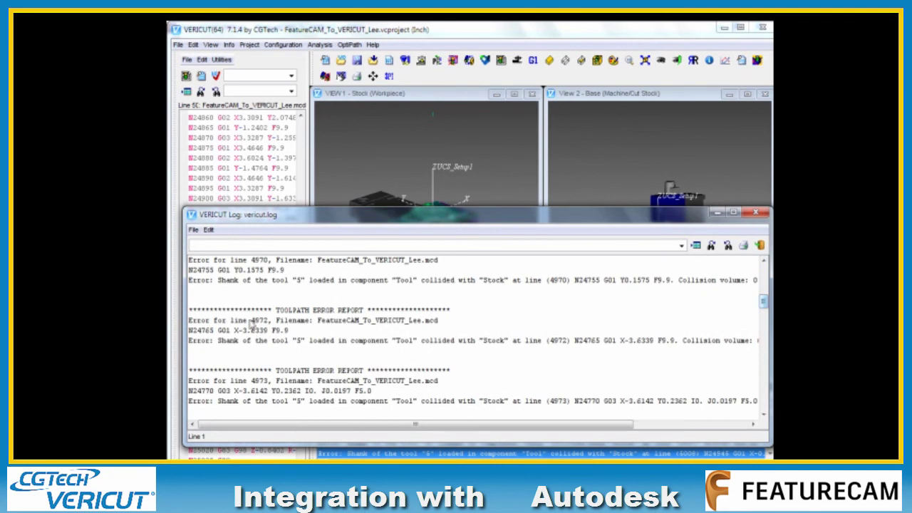
pyautogui.click(243, 282)
pyautogui.click(258, 411)
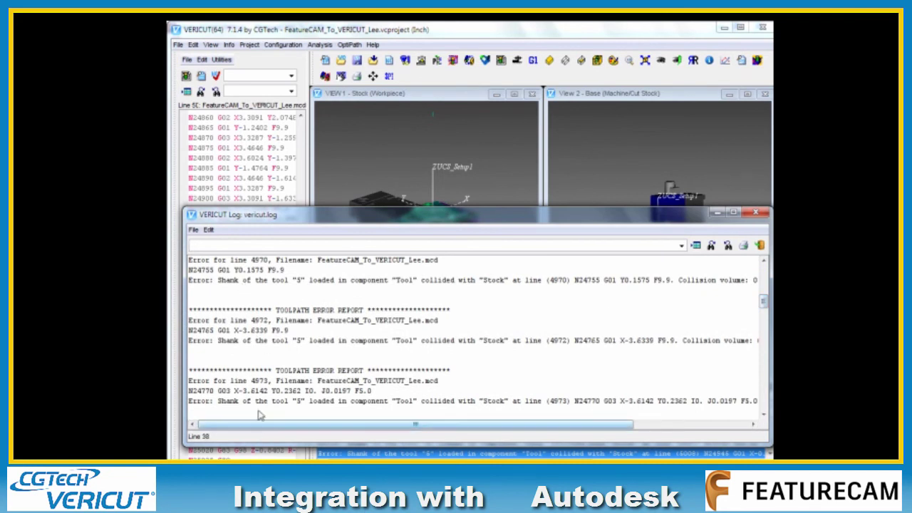
pyautogui.click(756, 214)
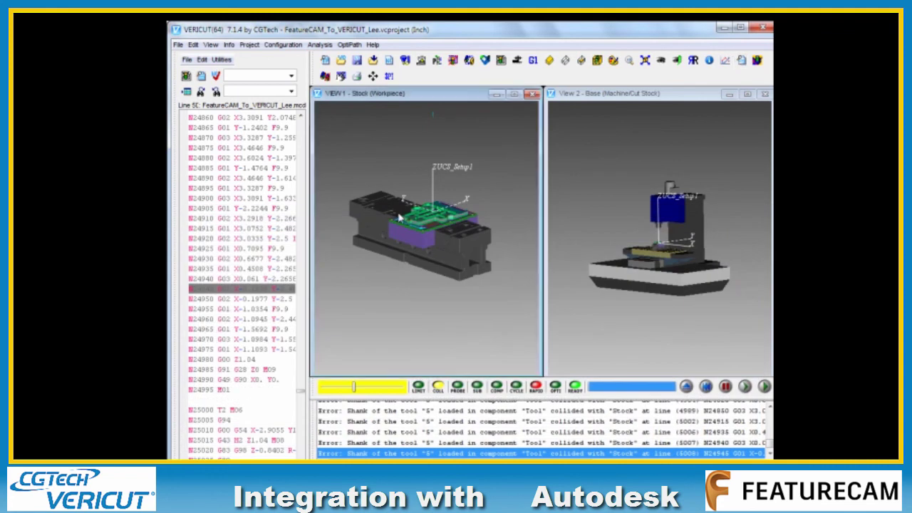
# Step: Zoom box onto the red collision marks, select the line 5006 error, and reopen Tool Manager
pyautogui.moveTo(401, 219); pyautogui.dragTo(426, 237)
pyautogui.scroll(5, 431, 232)
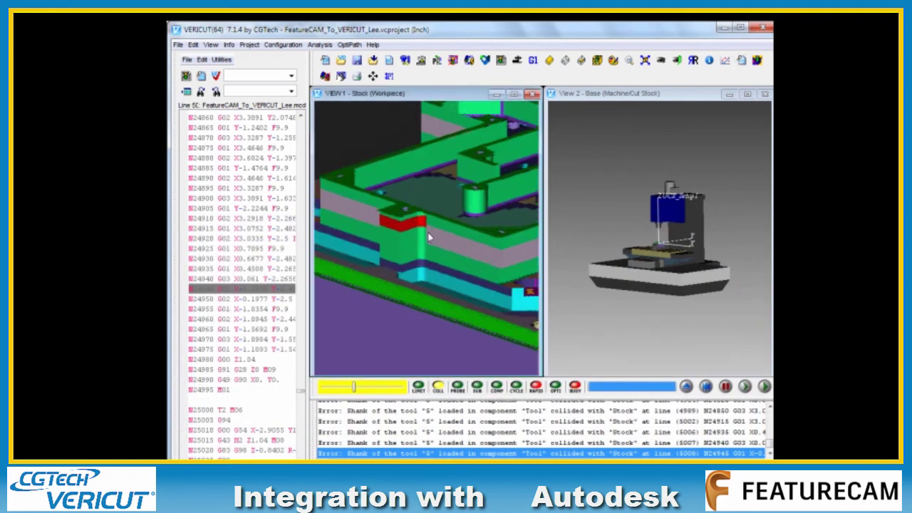
pyautogui.scroll(-2, 423, 214)
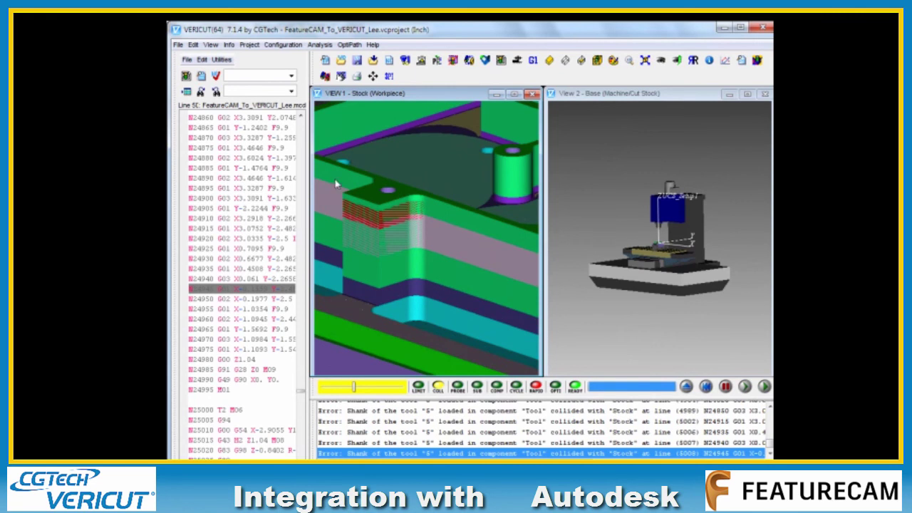
pyautogui.scroll(2, 456, 254)
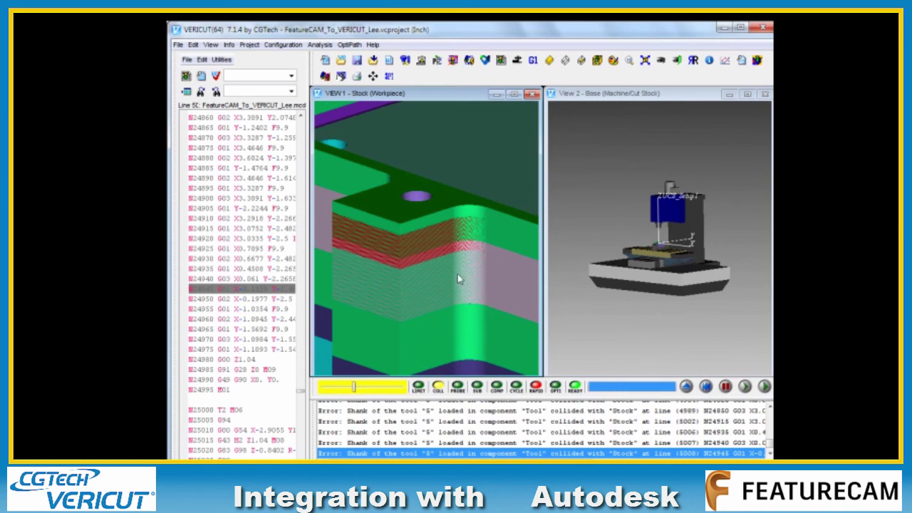
pyautogui.click(420, 433)
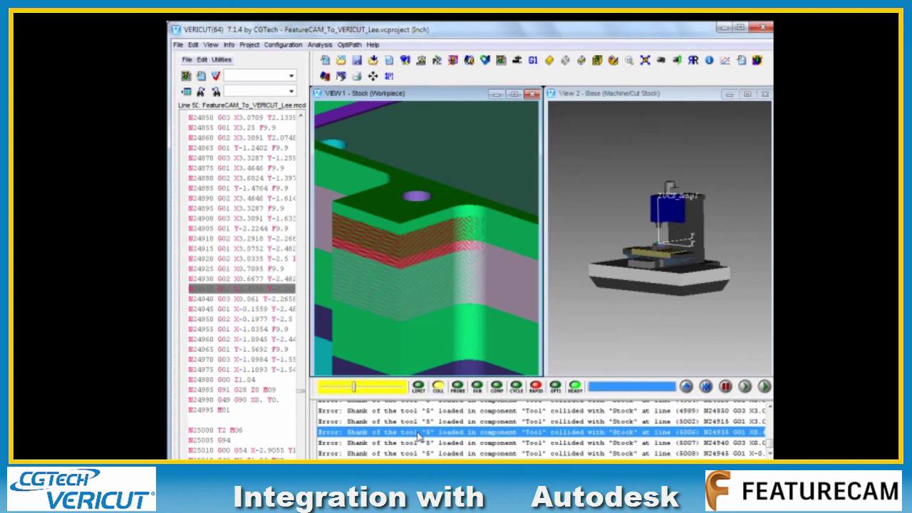
pyautogui.click(405, 60)
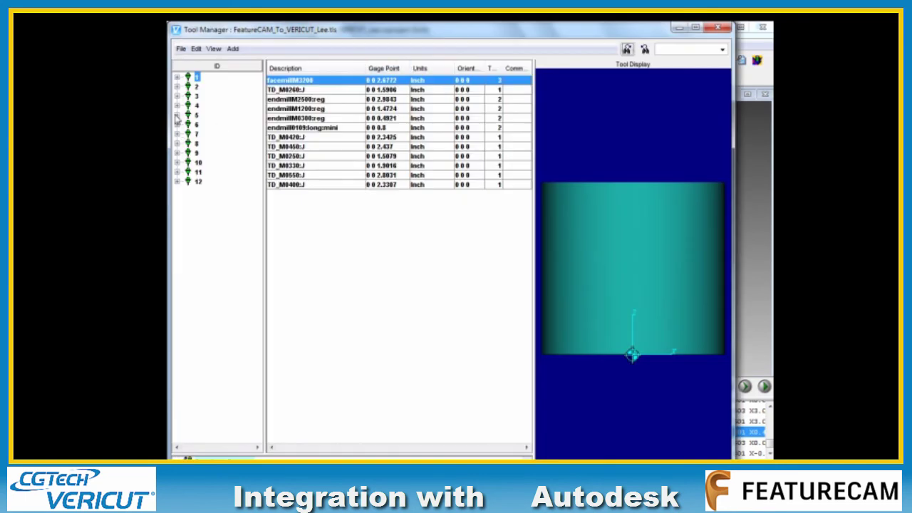
# Step: Open tool 5's flat end mill and convert its 0.3752 in flute length to 9.53008 mm
pyautogui.click(178, 115)
pyautogui.click(228, 126)
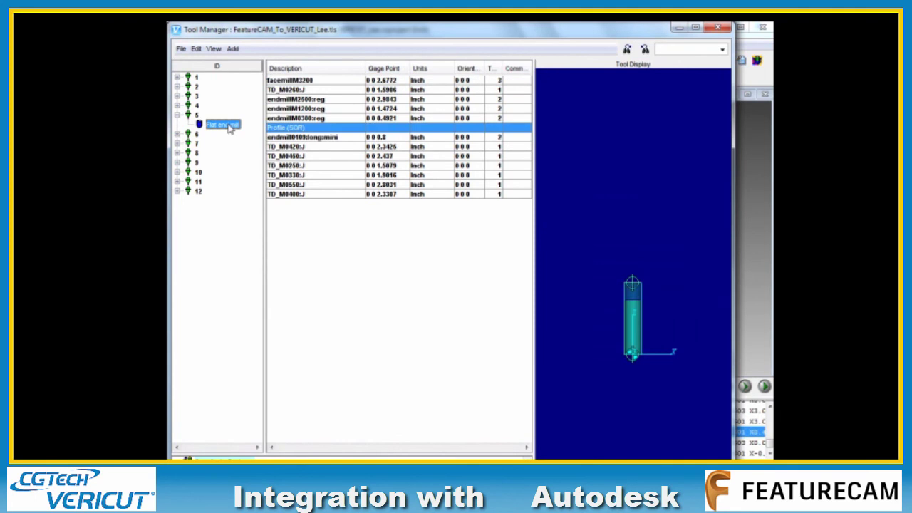
pyautogui.doubleClick(228, 126)
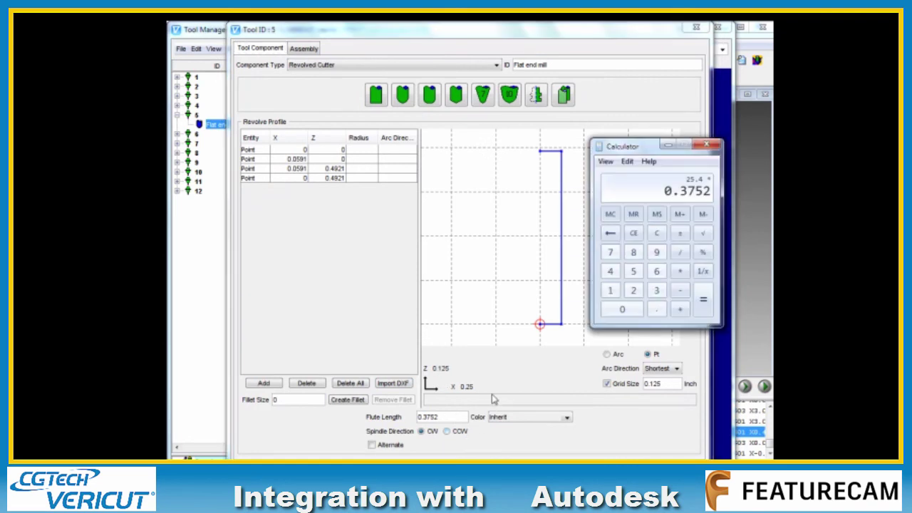
pyautogui.click(704, 299)
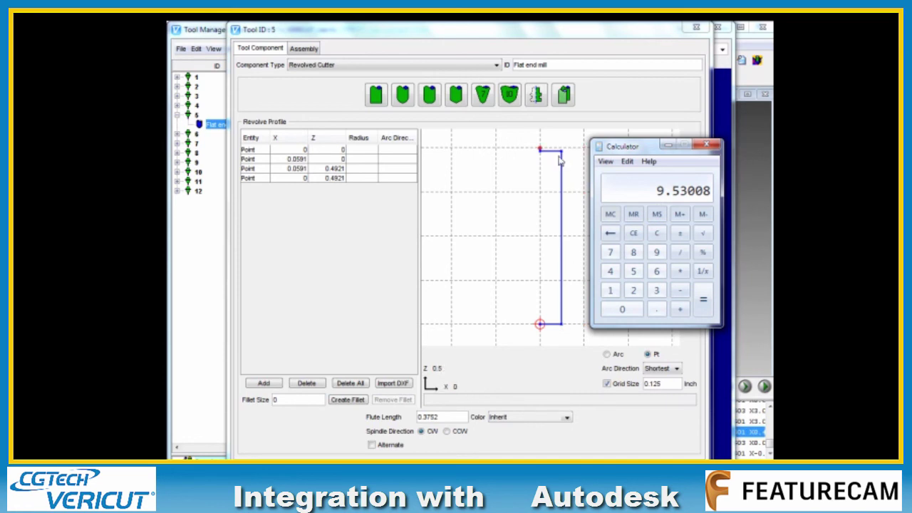
pyautogui.click(707, 146)
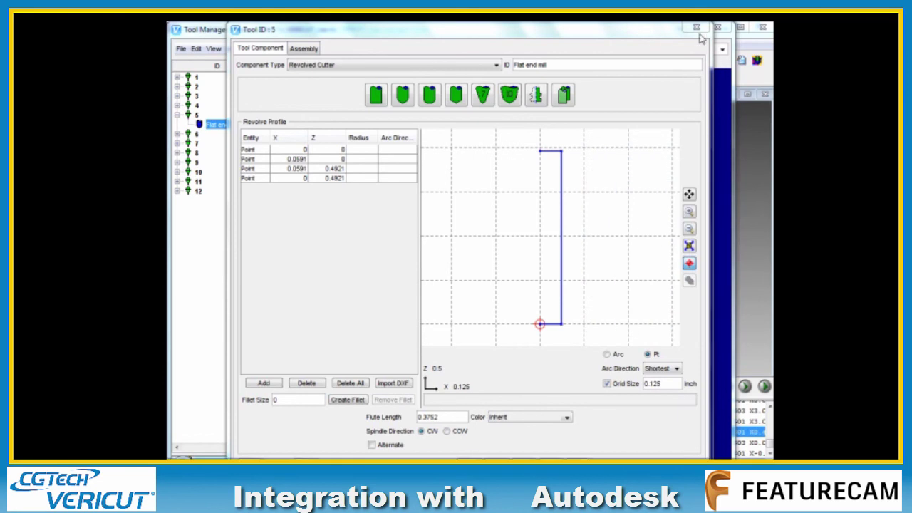
pyautogui.click(700, 30)
# Step: Close VERICUT, dismiss FeatureCAM's export confirmation, end the simulation, and show the Manufacturing menu
pyautogui.click(720, 28)
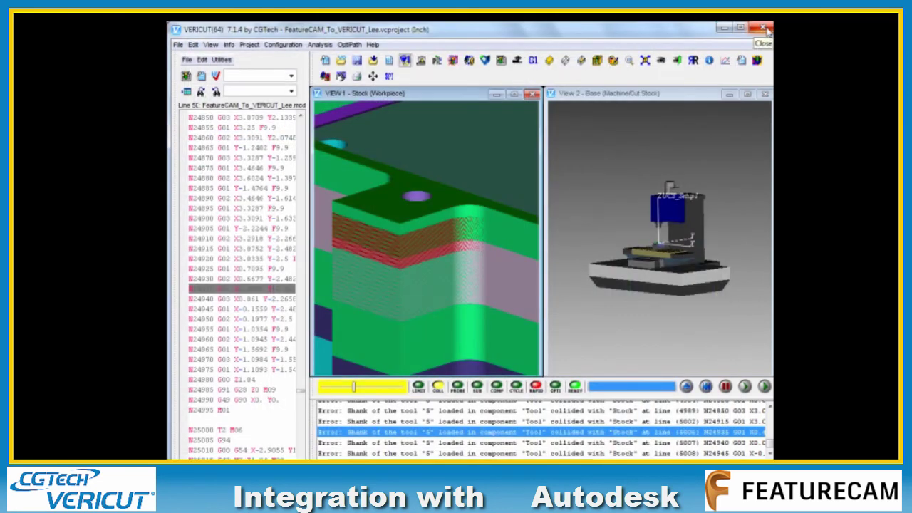
pyautogui.click(764, 30)
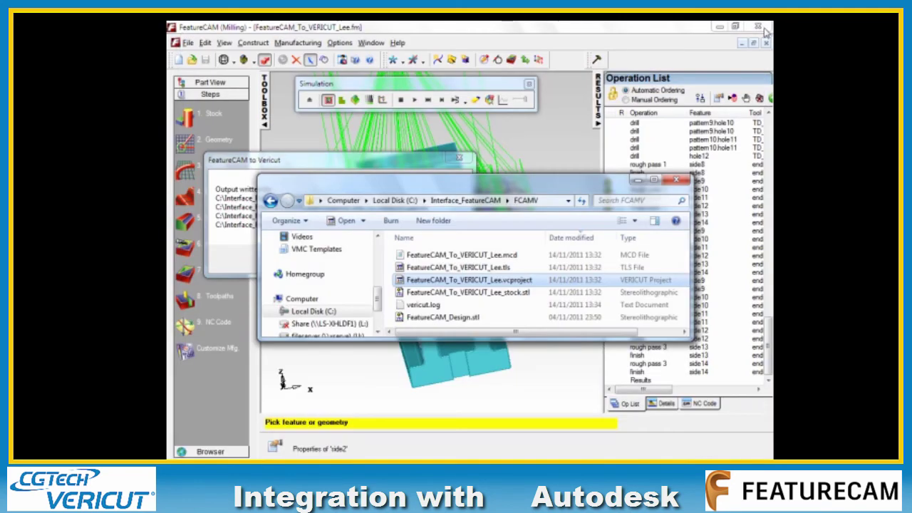
pyautogui.click(519, 26)
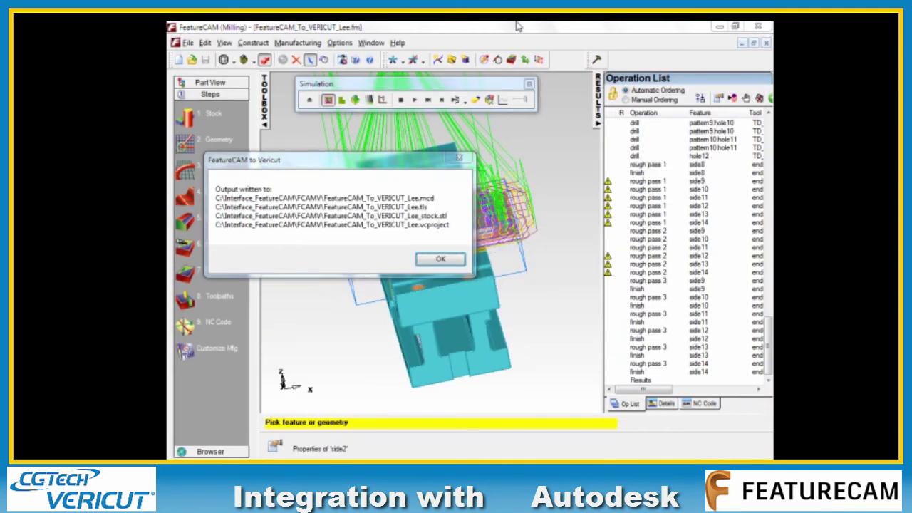
pyautogui.click(440, 259)
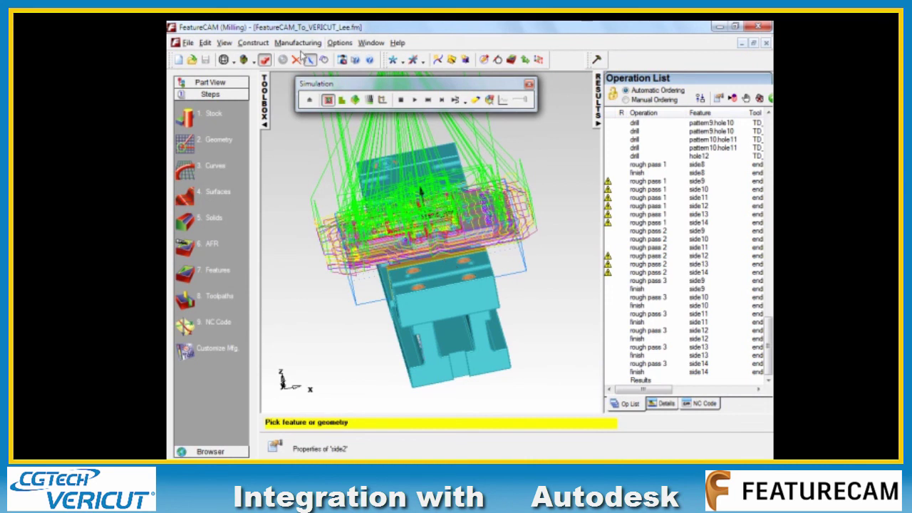
pyautogui.click(529, 85)
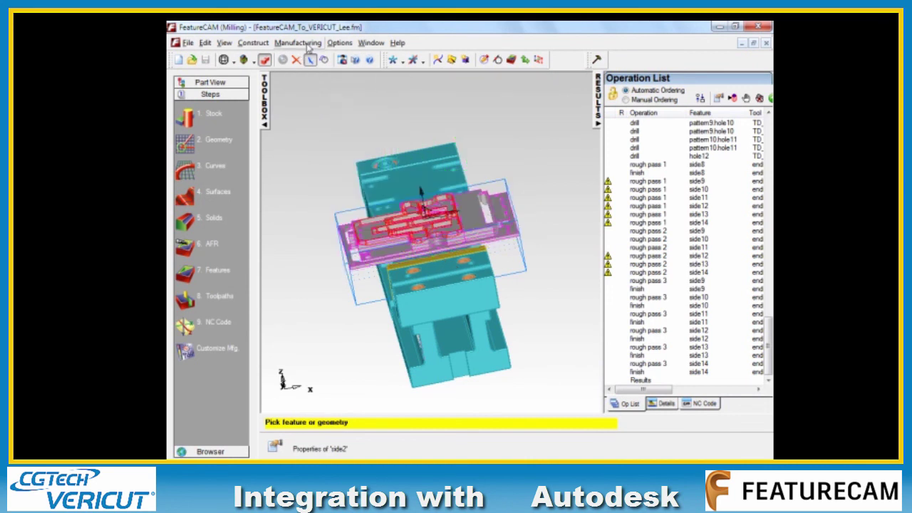
pyautogui.click(307, 44)
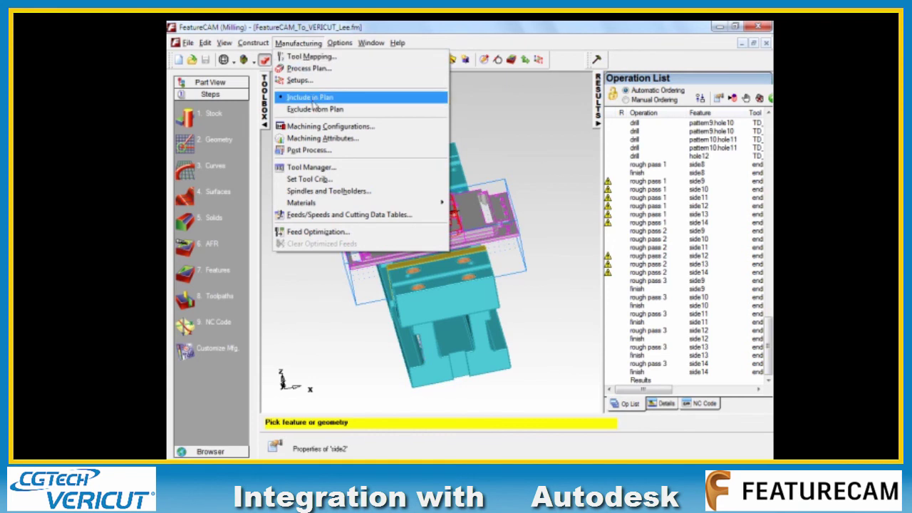
# Step: Open the endmillM0300:reg end mill's properties from the Tool Manager
pyautogui.click(327, 171)
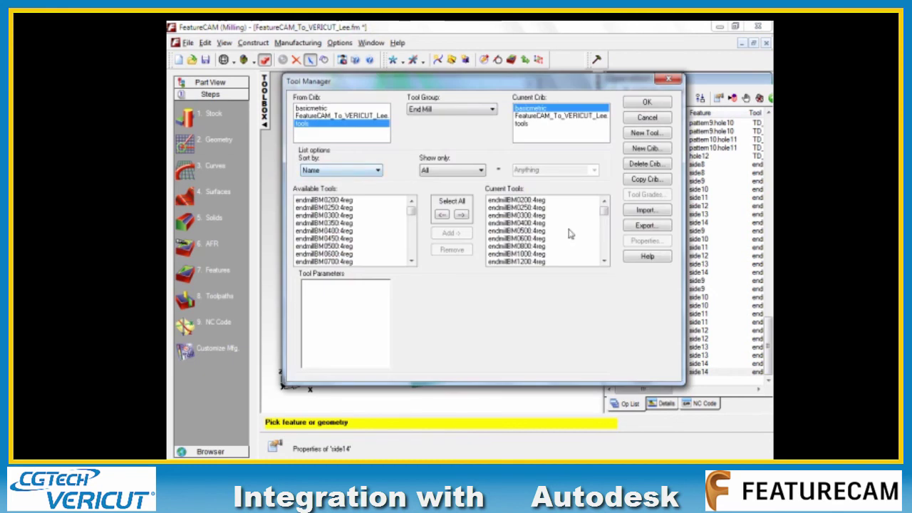
pyautogui.click(604, 262)
pyautogui.click(604, 262)
pyautogui.click(604, 262)
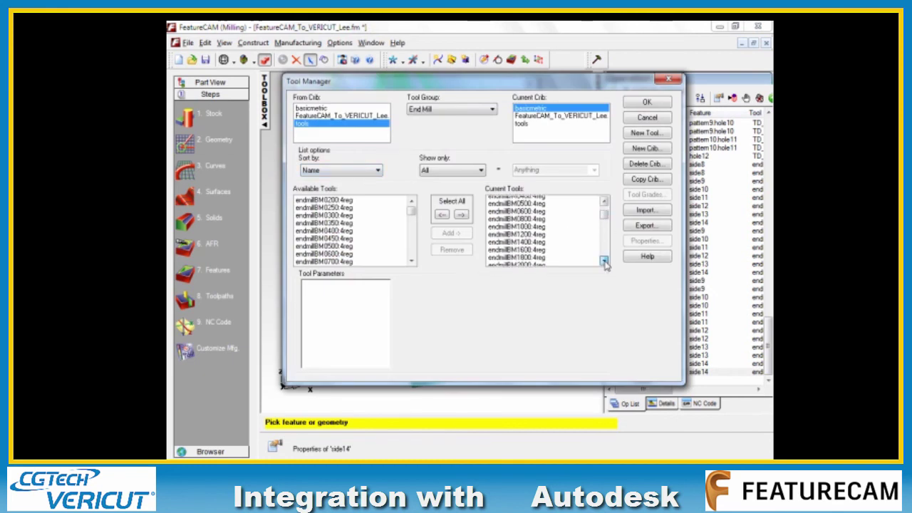
pyautogui.click(603, 262)
pyautogui.click(604, 261)
pyautogui.click(603, 261)
pyautogui.click(604, 261)
pyautogui.click(604, 261)
pyautogui.click(603, 262)
pyautogui.click(603, 262)
pyautogui.click(604, 262)
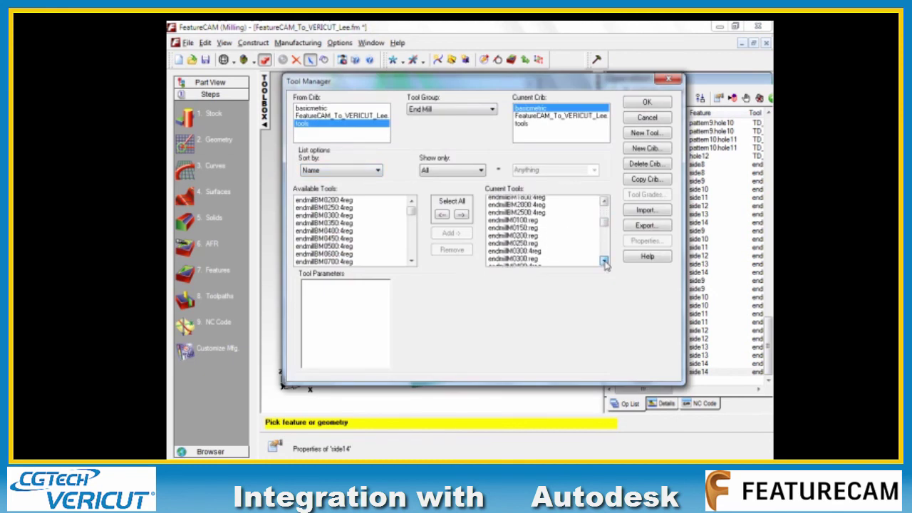
pyautogui.click(603, 262)
pyautogui.click(604, 262)
pyautogui.click(515, 247)
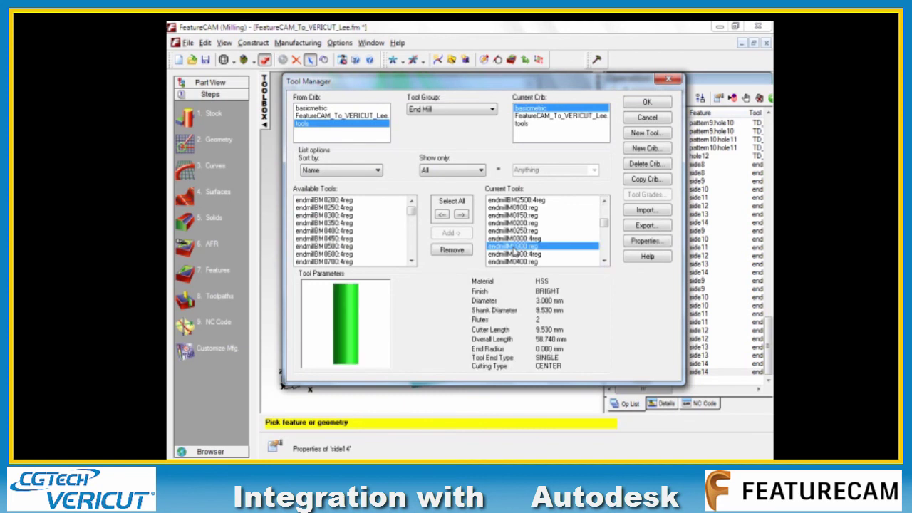
pyautogui.doubleClick(515, 246)
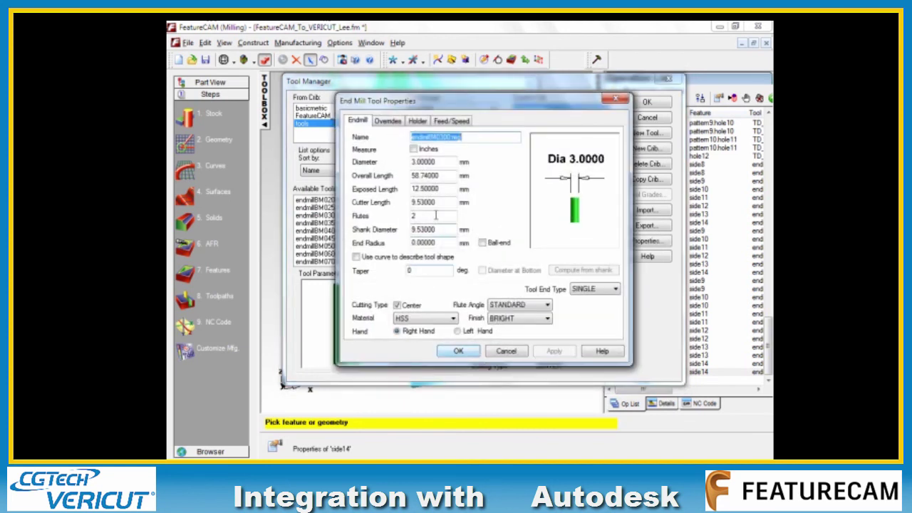
# Step: Set cutter length 18 and exposed length 25, then save the basicmetric crib
pyautogui.moveTo(445, 203); pyautogui.dragTo(382, 203)
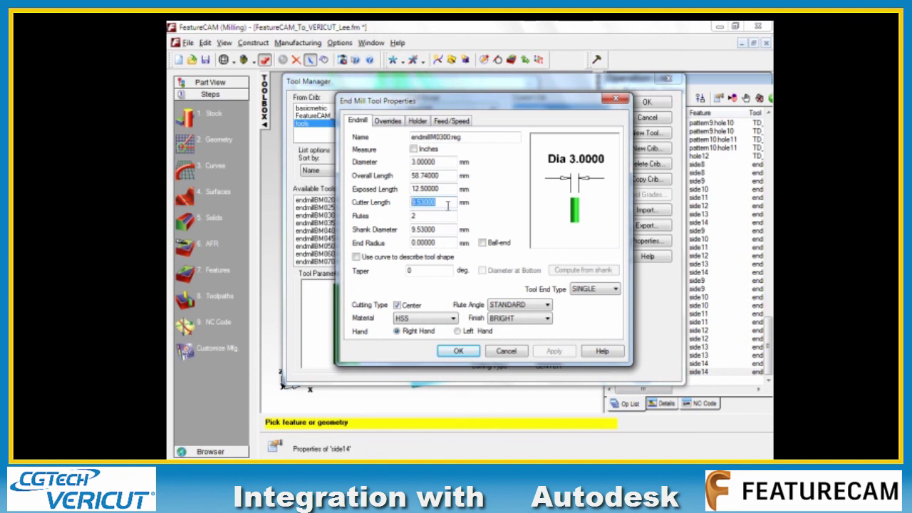
pyautogui.write('18')
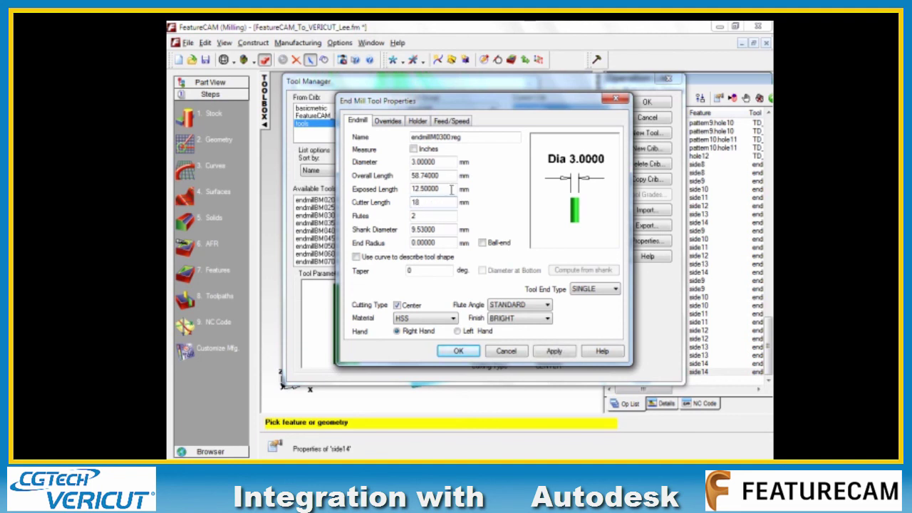
pyautogui.moveTo(452, 189); pyautogui.dragTo(375, 187)
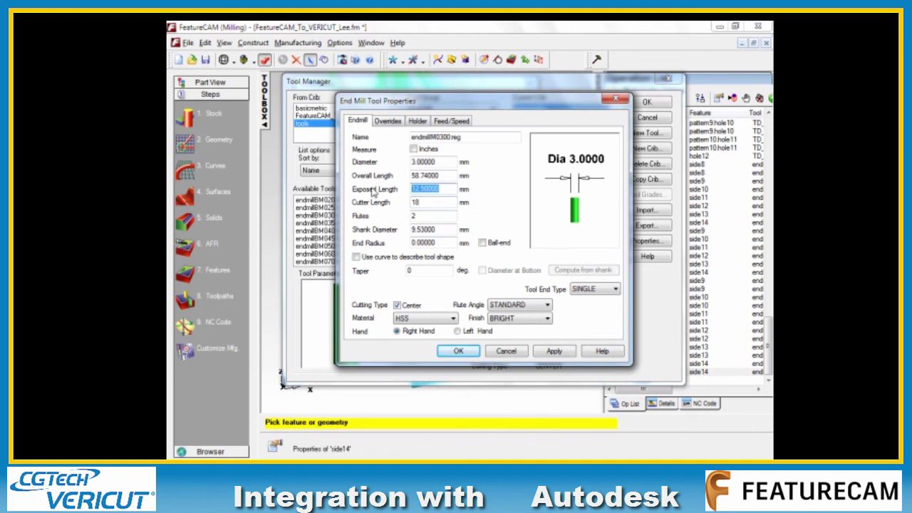
pyautogui.write('25')
pyautogui.click(555, 352)
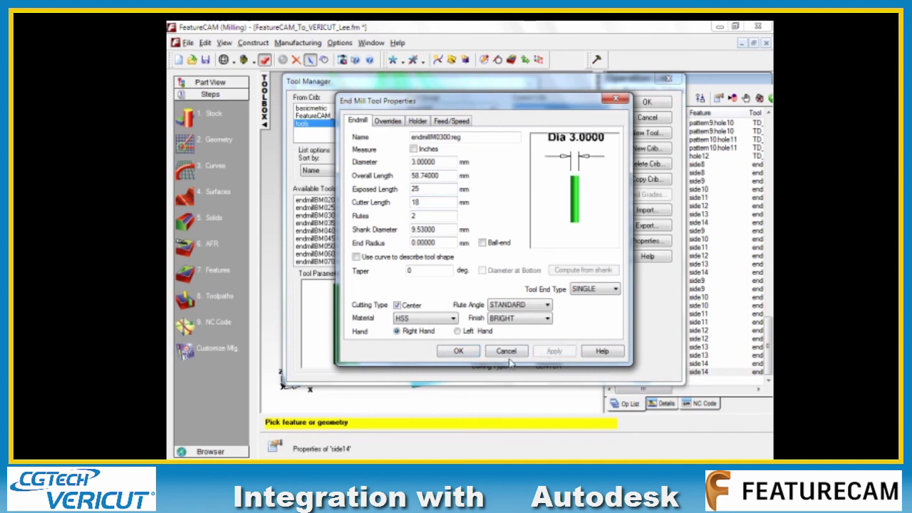
pyautogui.click(471, 356)
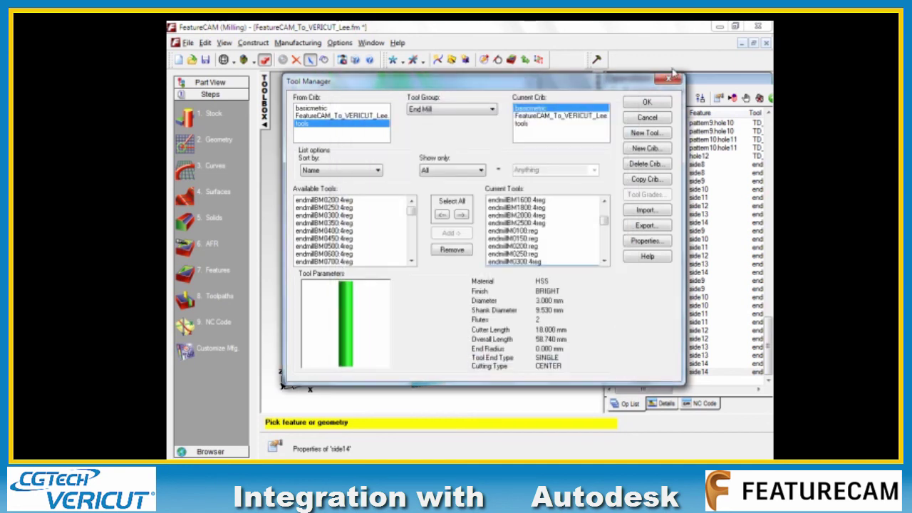
pyautogui.click(646, 103)
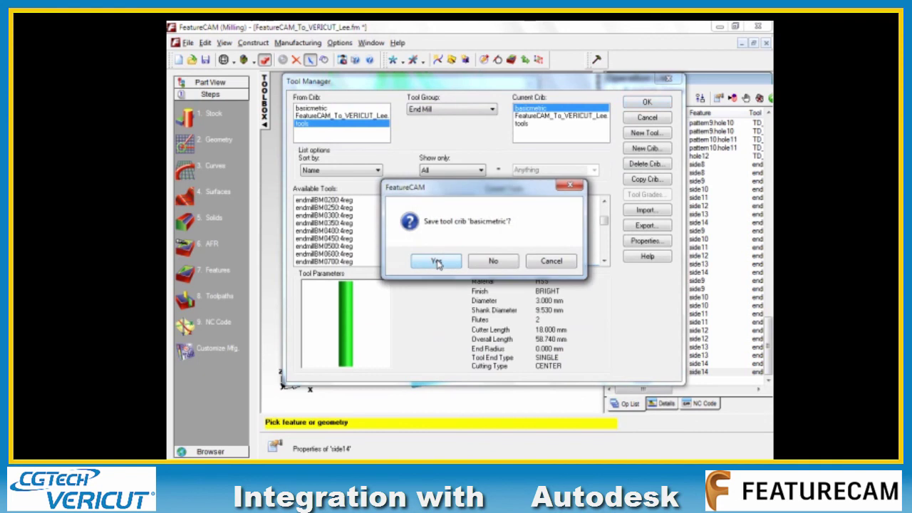
pyautogui.click(437, 263)
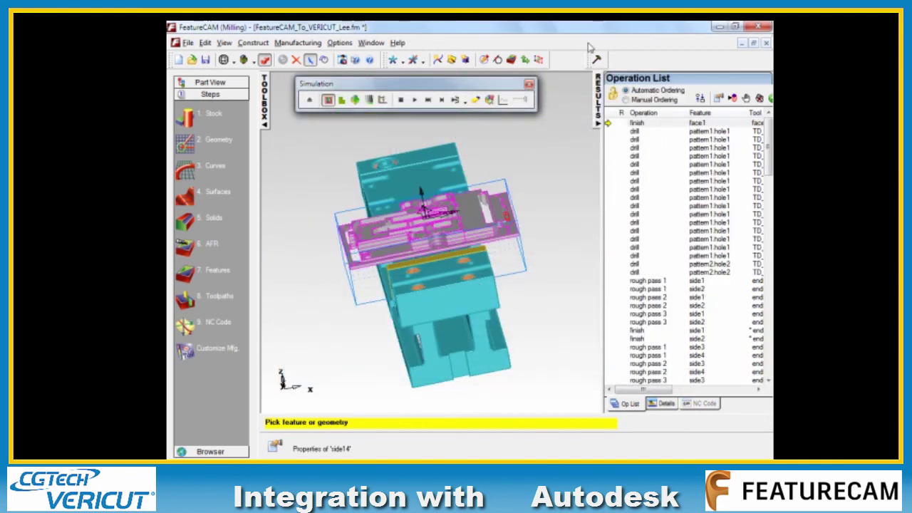
# Step: Re-export the FeatureCAM part files for VERICUT and dismiss the output summary
pyautogui.click(598, 60)
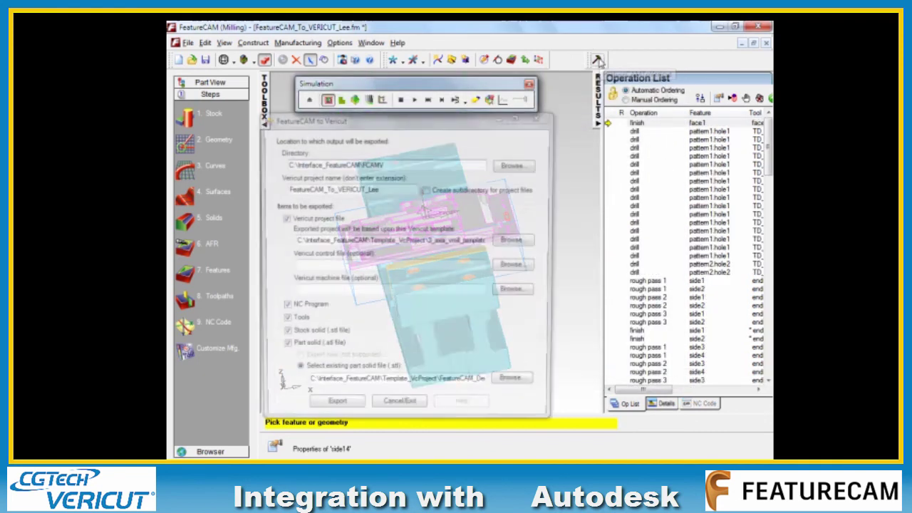
pyautogui.click(332, 404)
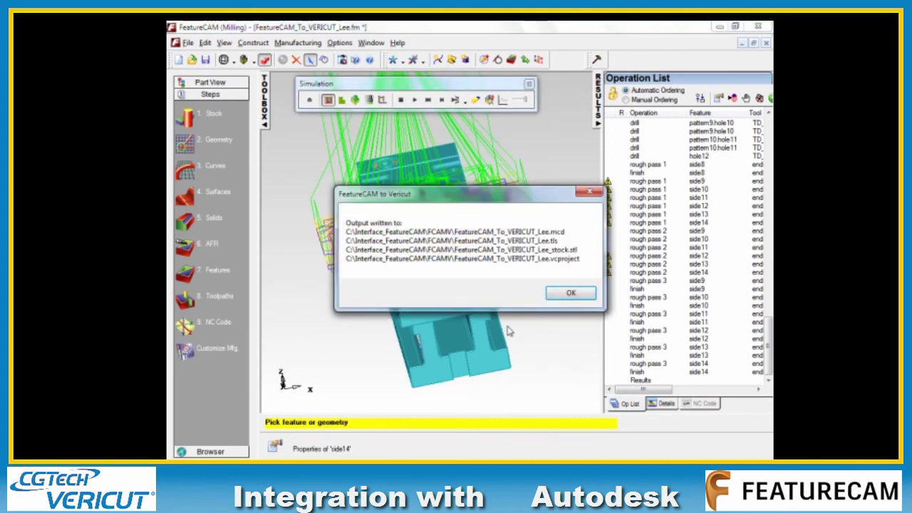
pyautogui.click(570, 293)
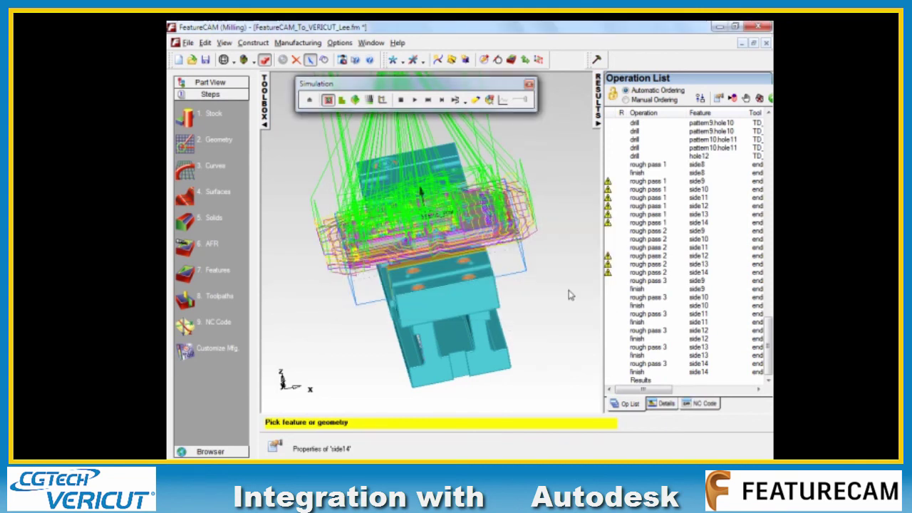
# Step: Open FeatureCAM_To_VERICUT_Lee.vcproject from the FCAMV output folder in VERICUT
pyautogui.hotkey('alt', 'Tab')
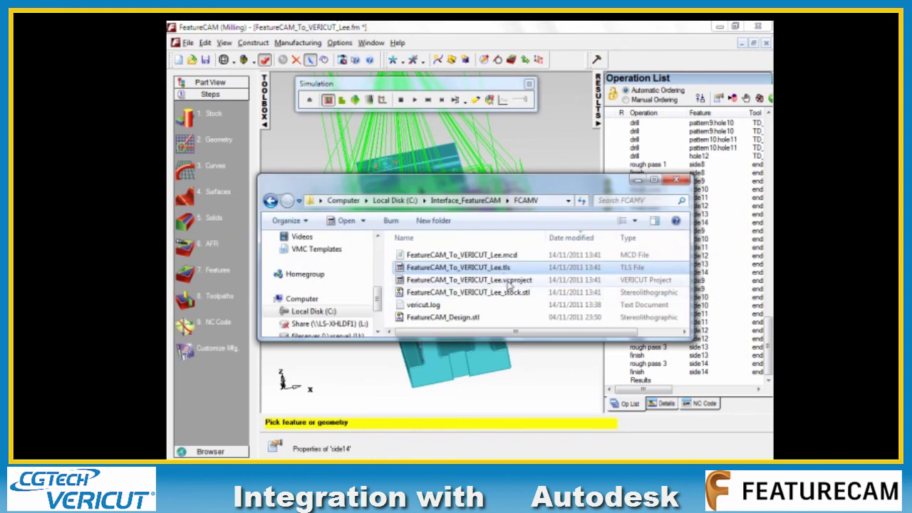
pyautogui.click(509, 281)
pyautogui.doubleClick(509, 281)
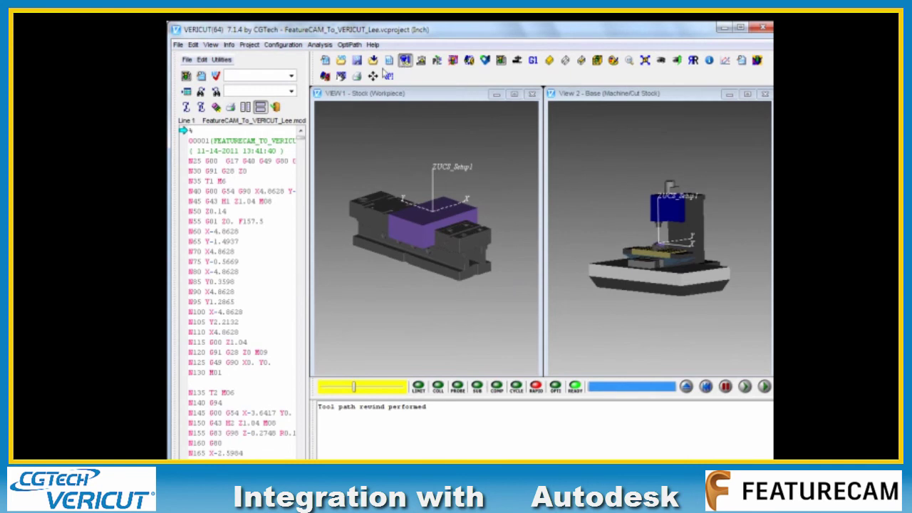
pyautogui.click(404, 63)
pyautogui.click(177, 115)
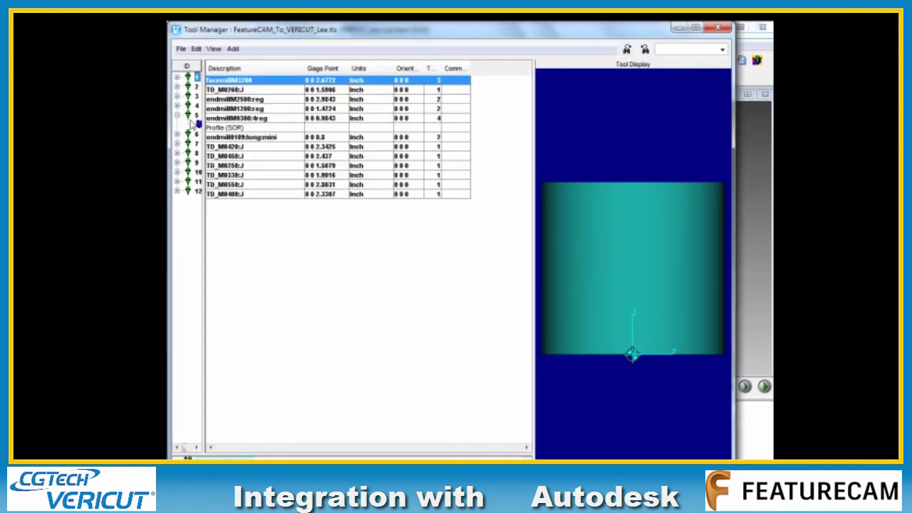
pyautogui.click(199, 125)
pyautogui.doubleClick(198, 126)
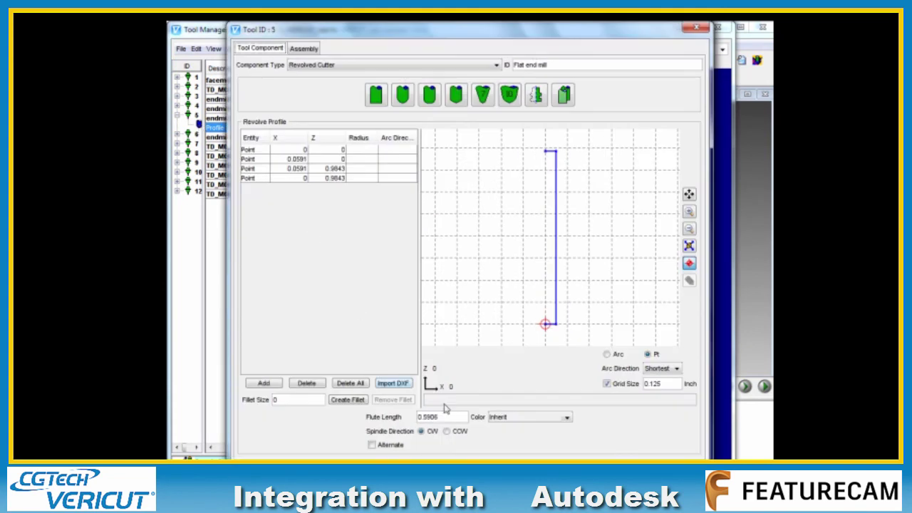
pyautogui.moveTo(411, 417); pyautogui.dragTo(450, 416)
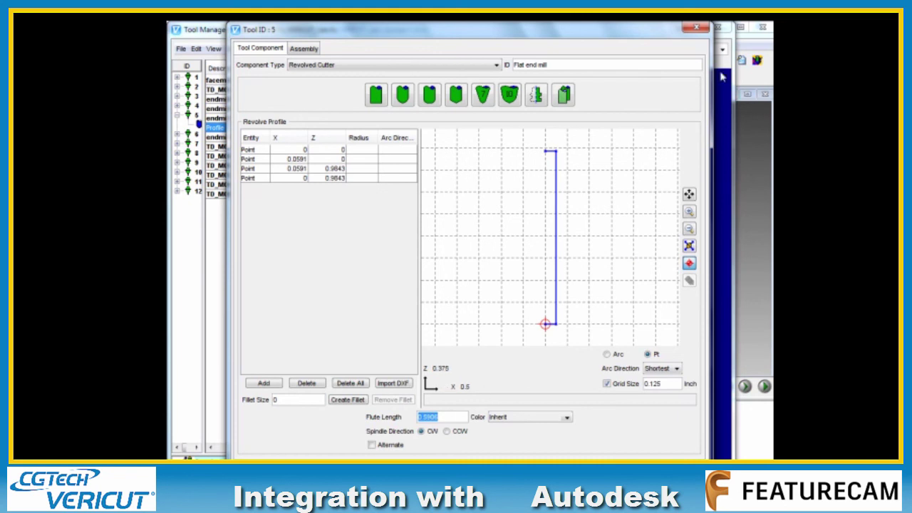
pyautogui.click(697, 27)
pyautogui.click(720, 28)
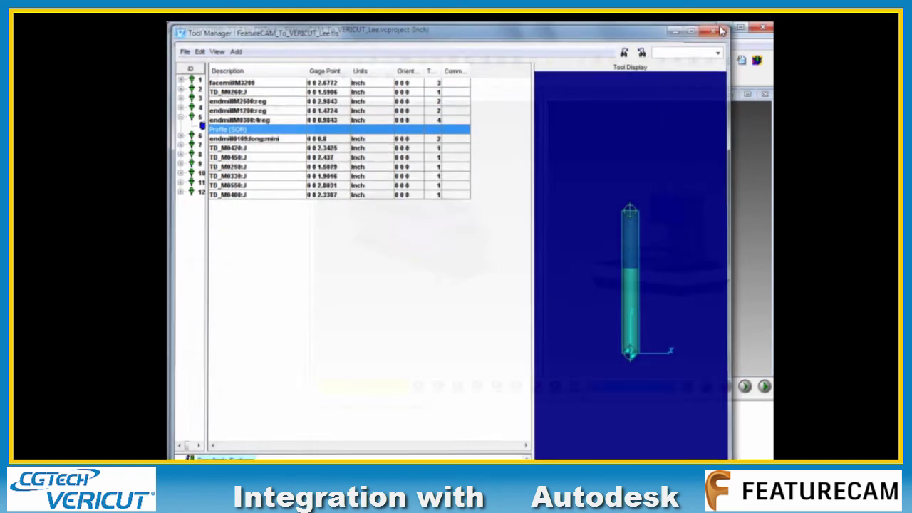
# Step: Play the NC program to the end and zoom in on the machined stock in VIEW 1
pyautogui.click(764, 387)
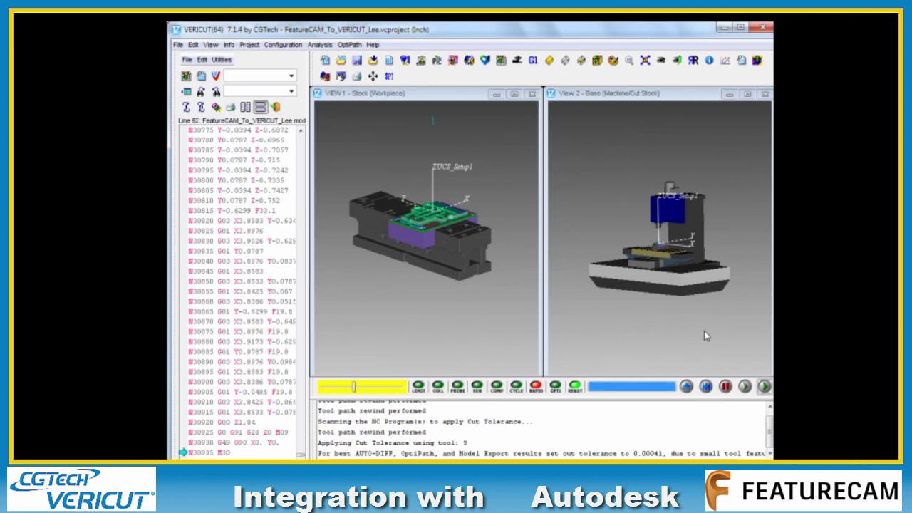
pyautogui.click(409, 237)
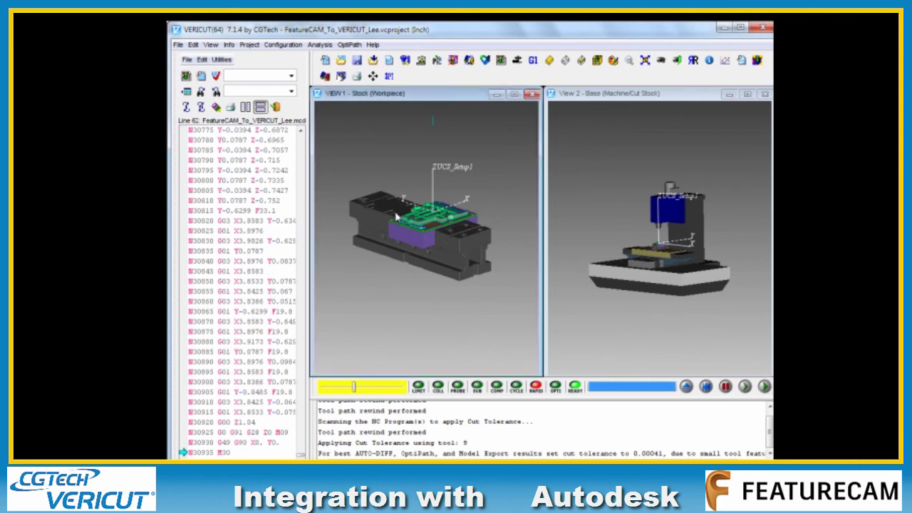
pyautogui.scroll(5, 432, 242)
pyautogui.scroll(5, 433, 244)
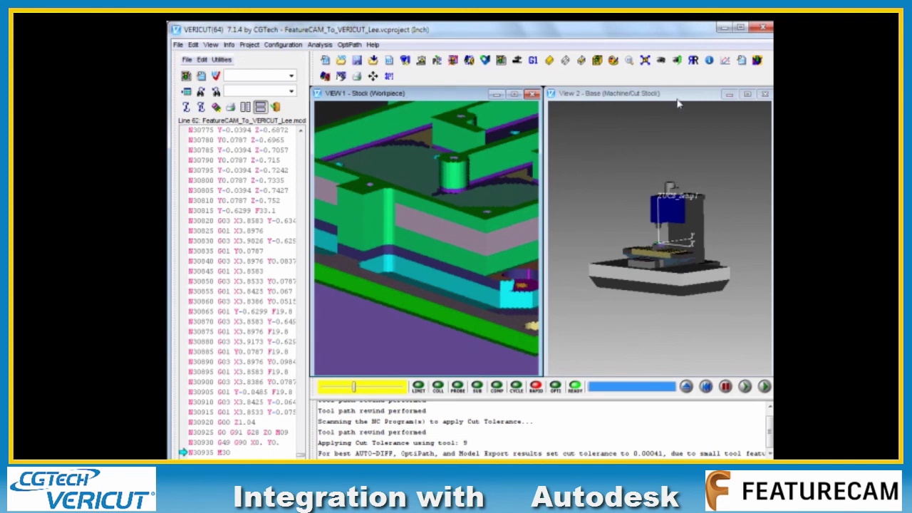
# Step: Check that the VERICUT log shows 0 errors and 0 warnings, fit the view, and close VERICUT
pyautogui.click(741, 60)
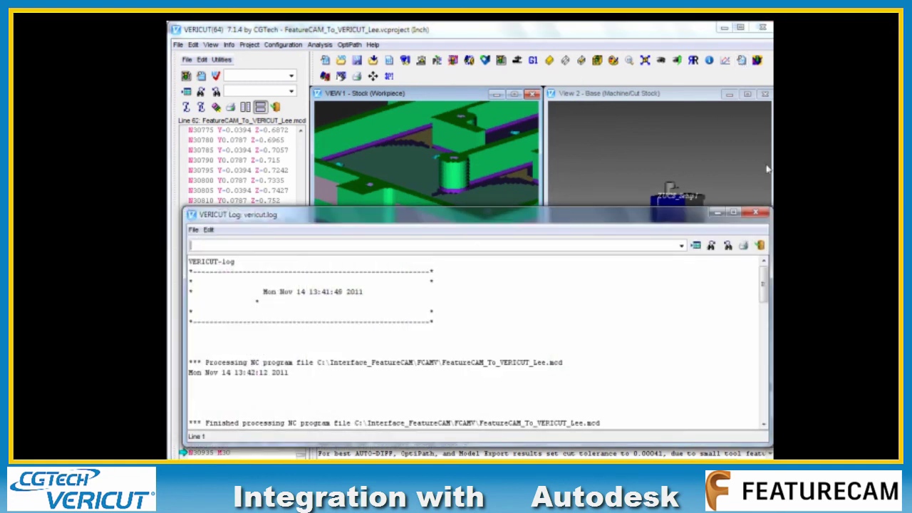
pyautogui.moveTo(764, 307); pyautogui.dragTo(765, 417)
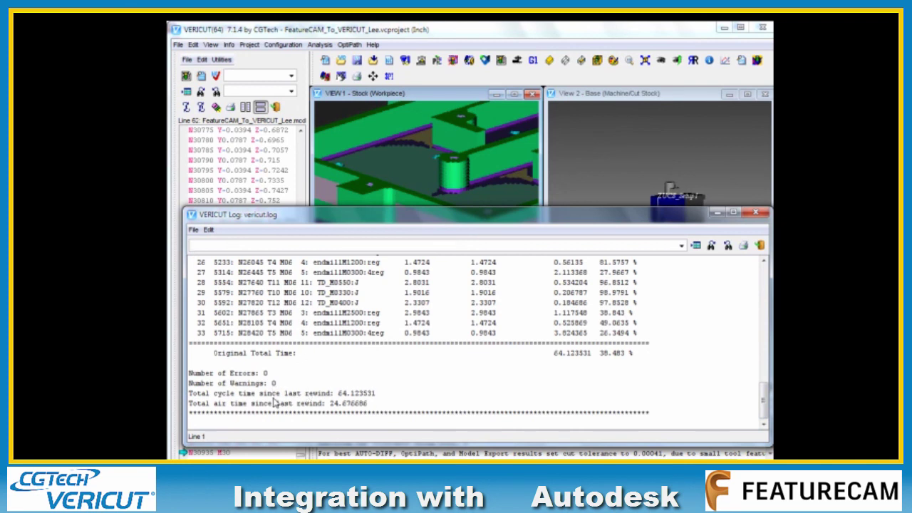
pyautogui.click(757, 214)
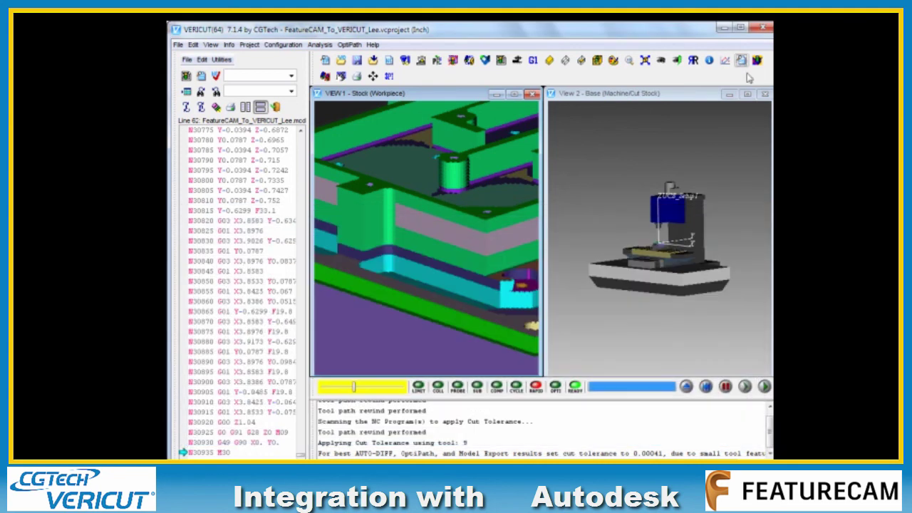
pyautogui.click(644, 60)
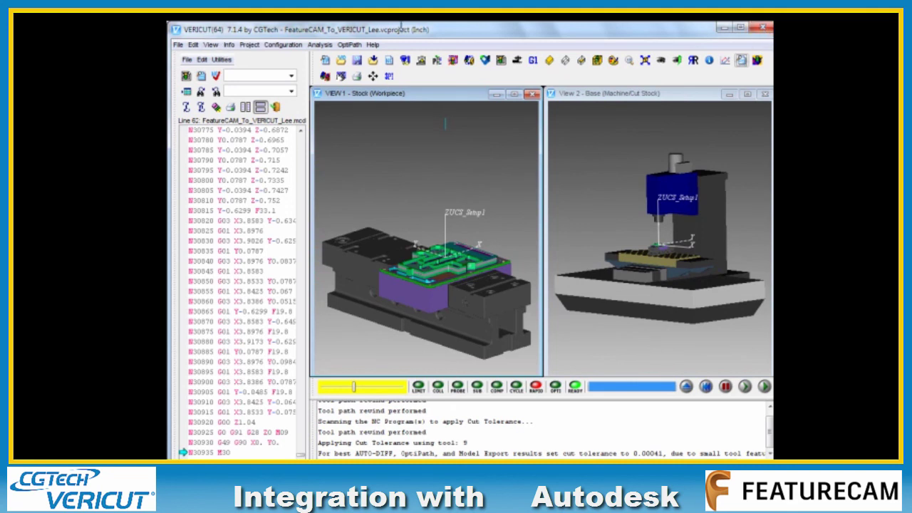
pyautogui.click(761, 28)
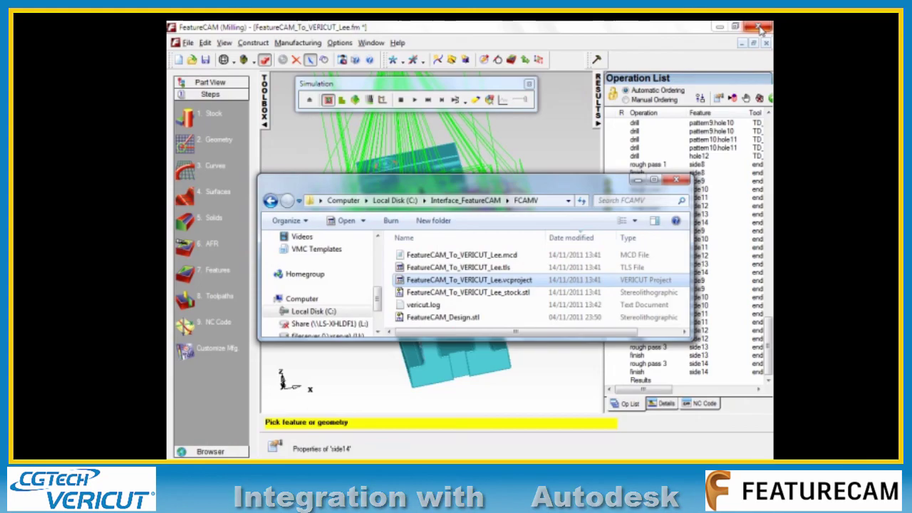